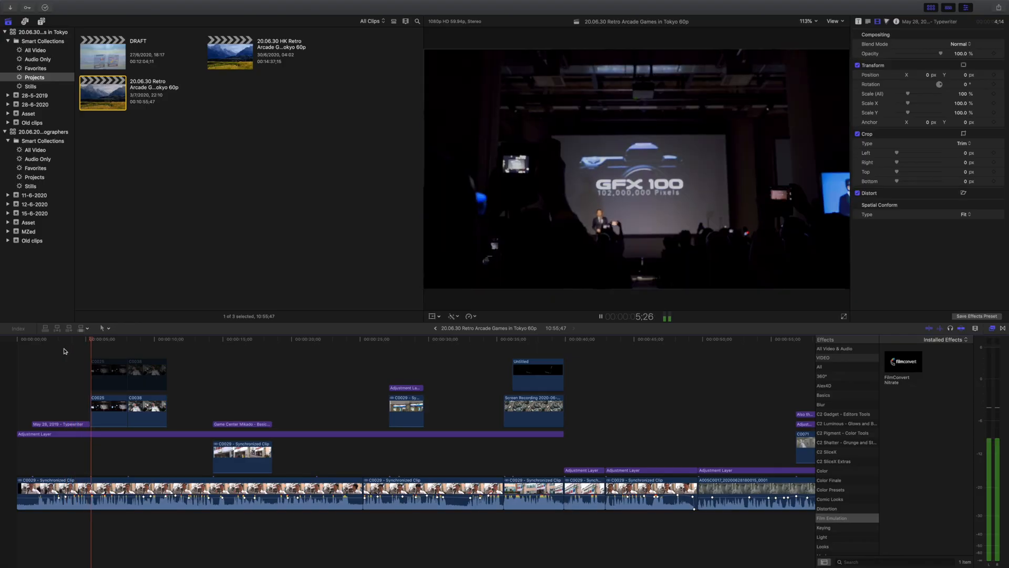
- Delete the disabled upper C0038 clip and place a duplicate of the remaining C0038 clip directly above it
{"action": "key", "text": "space"}
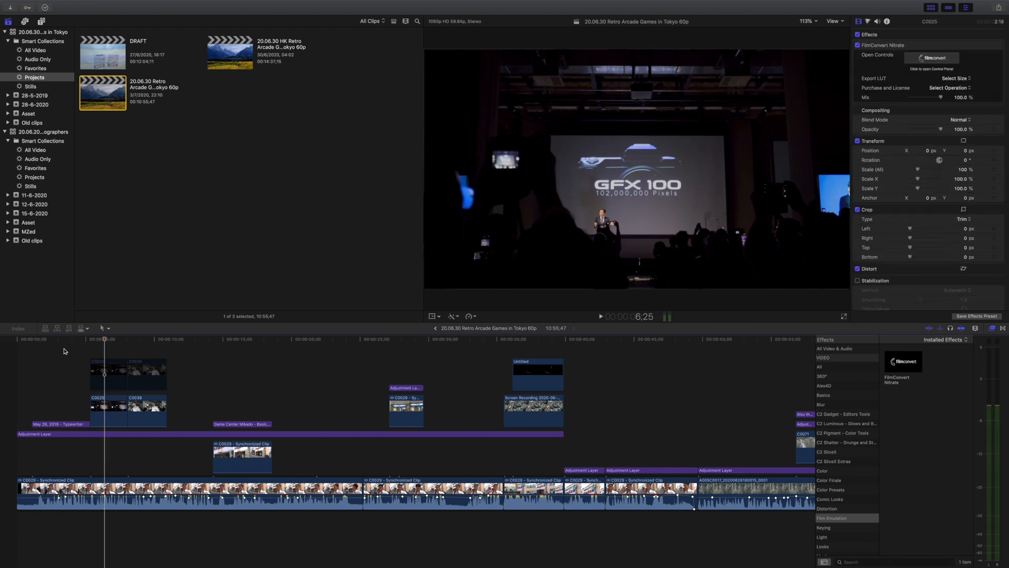
{"action": "left_click", "coordinate": [152, 369]}
{"action": "key", "text": "Delete"}
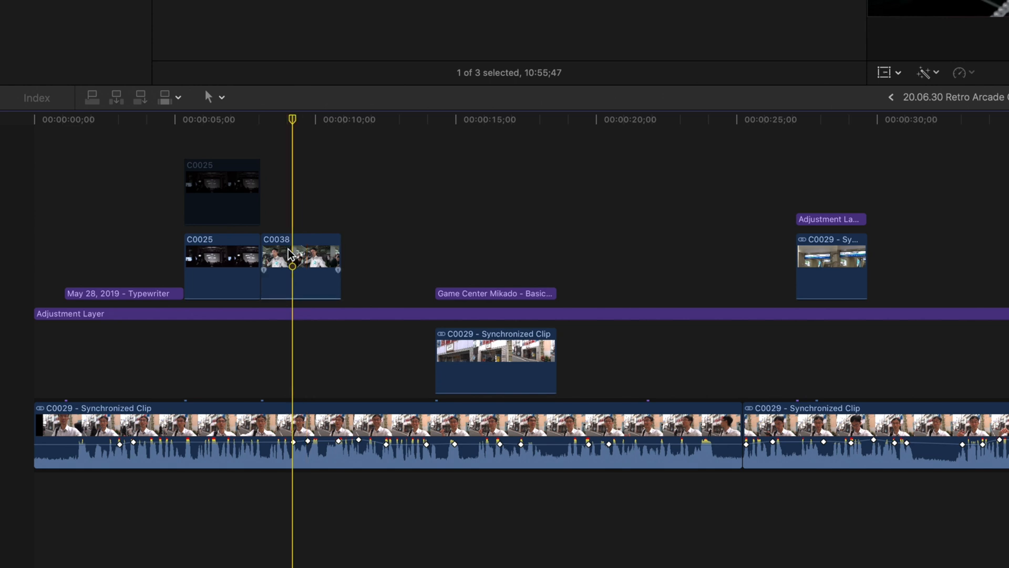
{"action": "left_click_drag", "start_coordinate": [293, 256], "coordinate": [292, 152]}
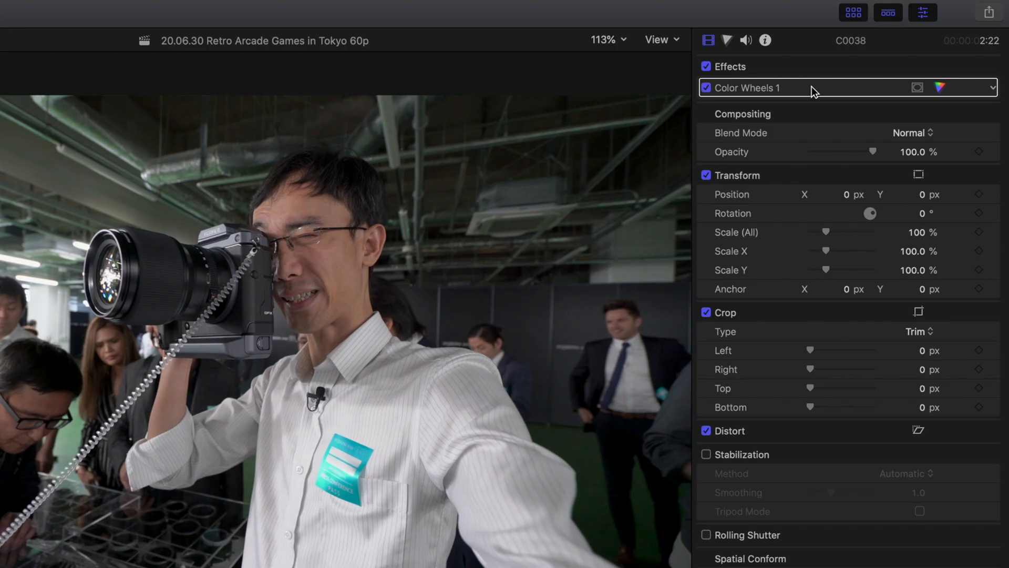
- Remove the Color Wheels 1 effect from the duplicated upper C0038 clip and apply the FilmConvert Nitrate effect instead
{"action": "left_click", "coordinate": [811, 86]}
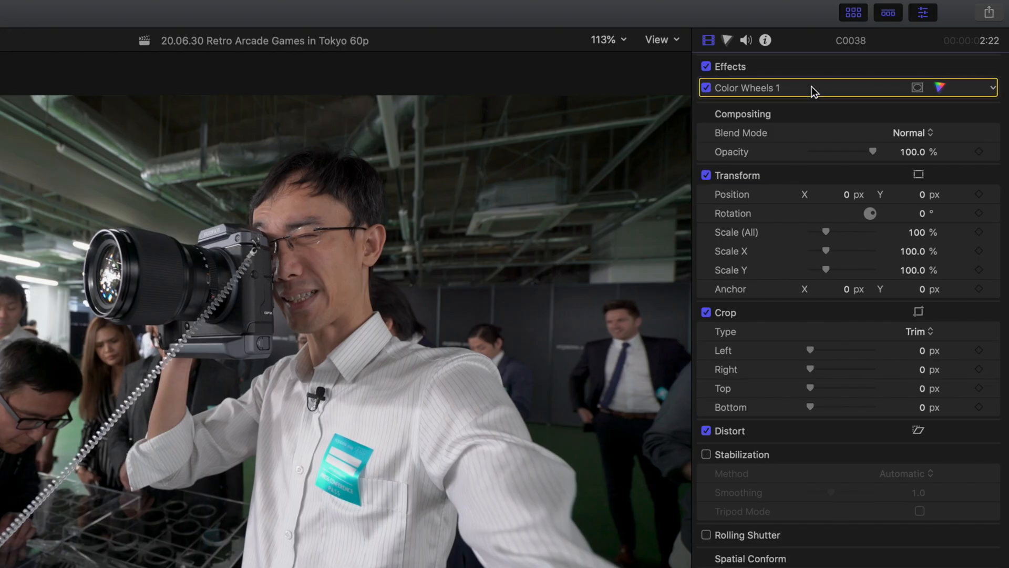
{"action": "key", "text": "Delete"}
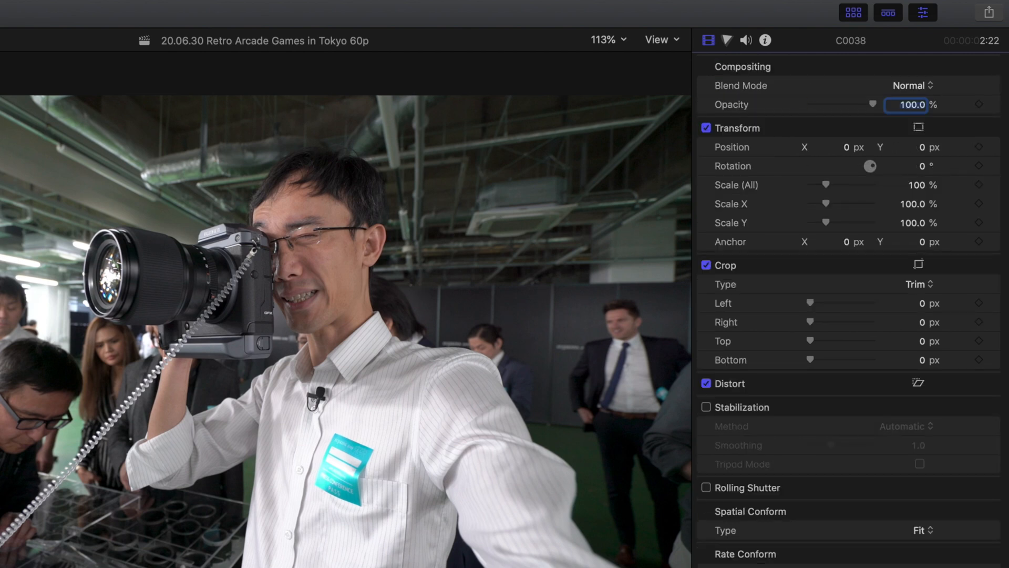
{"action": "left_click", "coordinate": [861, 535]}
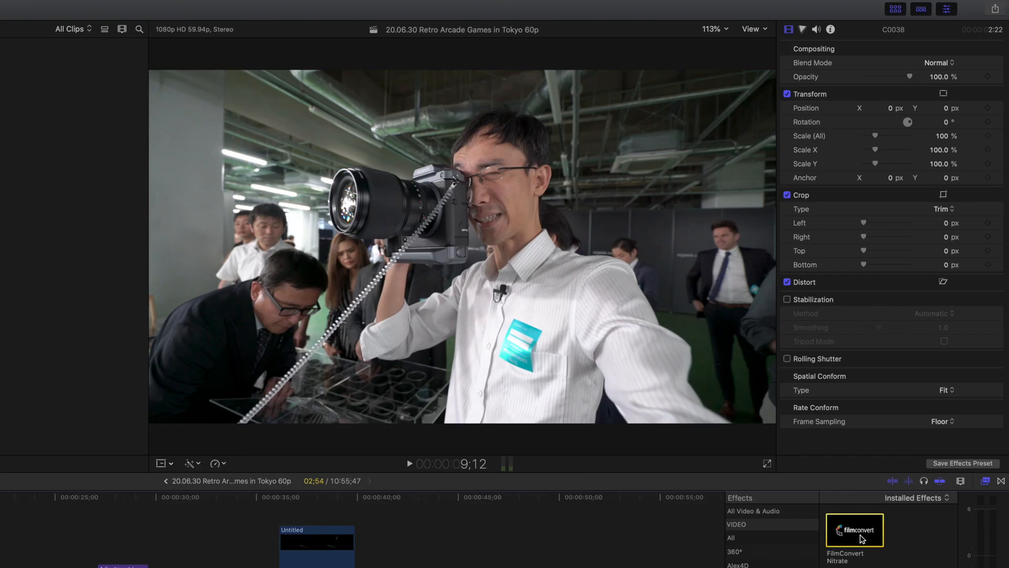
{"action": "double_click", "coordinate": [862, 537]}
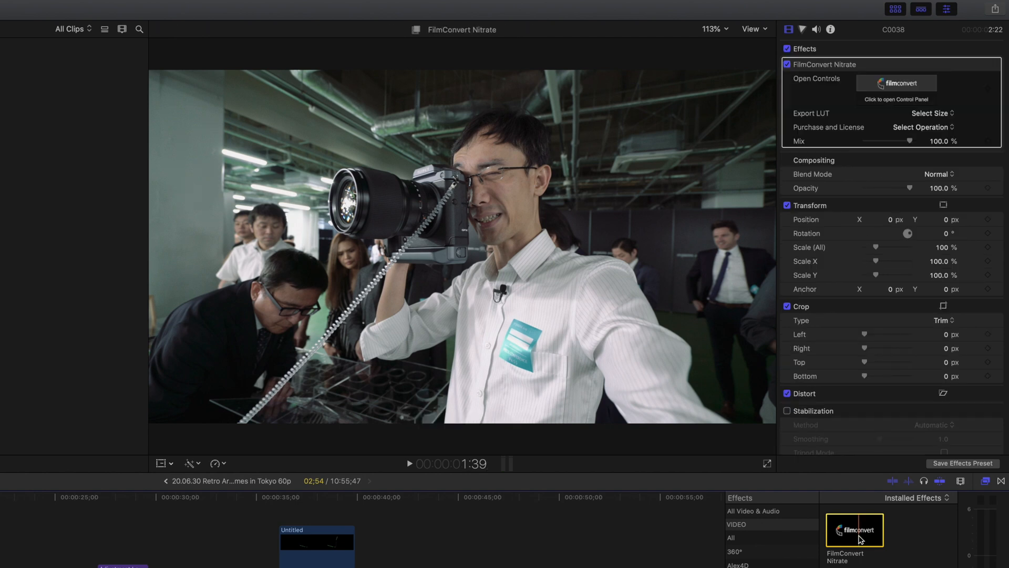
- Open the FilmConvert Nitrate controls for the upper C0038 clip and set the camera to Sony A7s mk2
{"action": "left_click", "coordinate": [923, 87]}
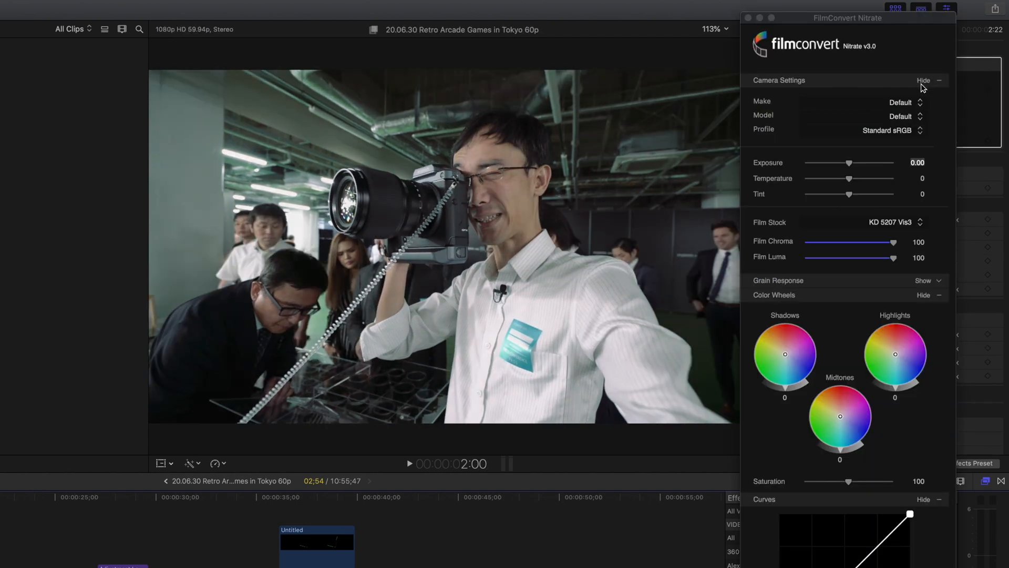
{"action": "left_click_drag", "start_coordinate": [906, 19], "coordinate": [942, 20]}
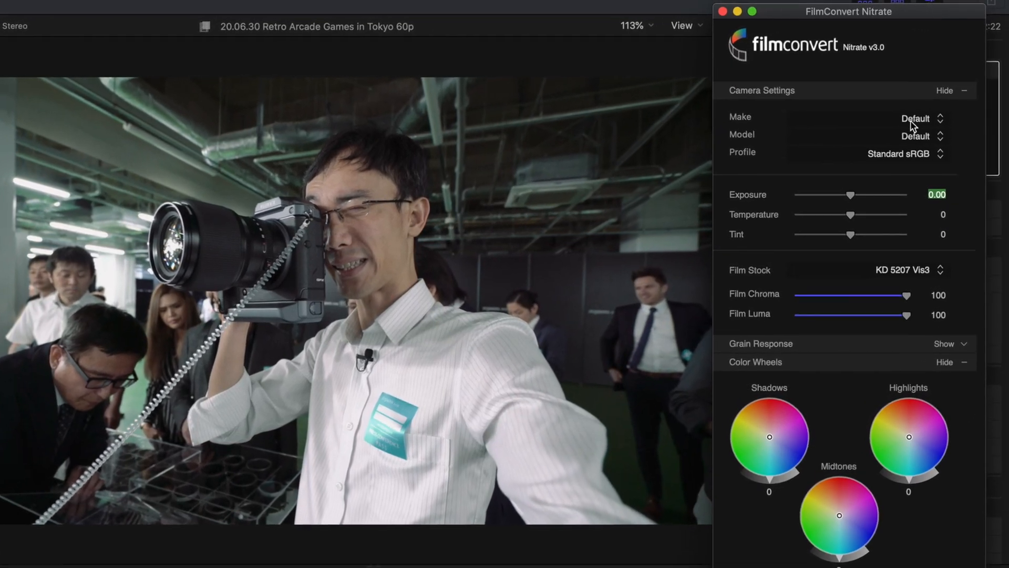
{"action": "left_click", "coordinate": [910, 121]}
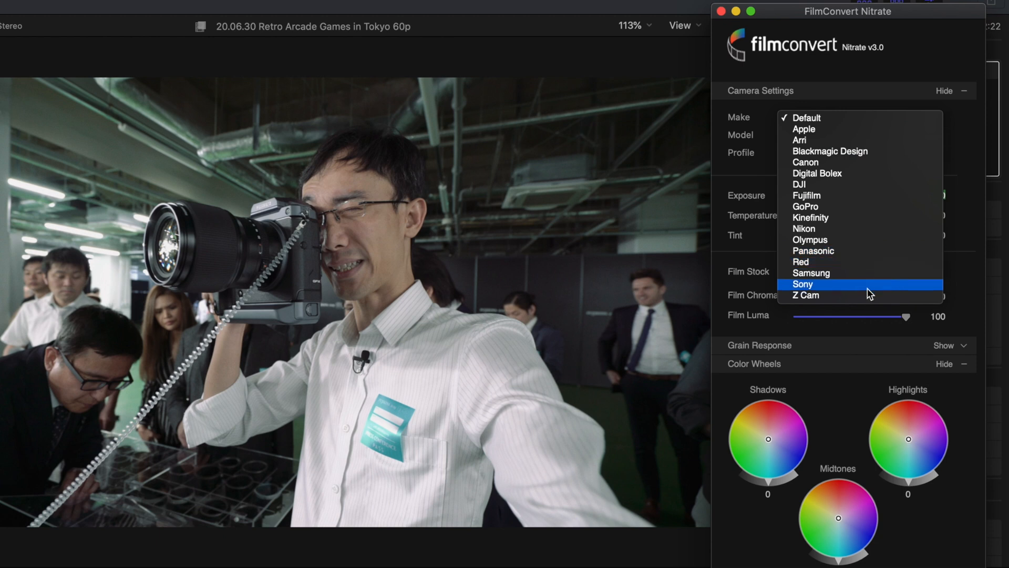
{"action": "left_click", "coordinate": [866, 286]}
{"action": "left_click", "coordinate": [915, 138]}
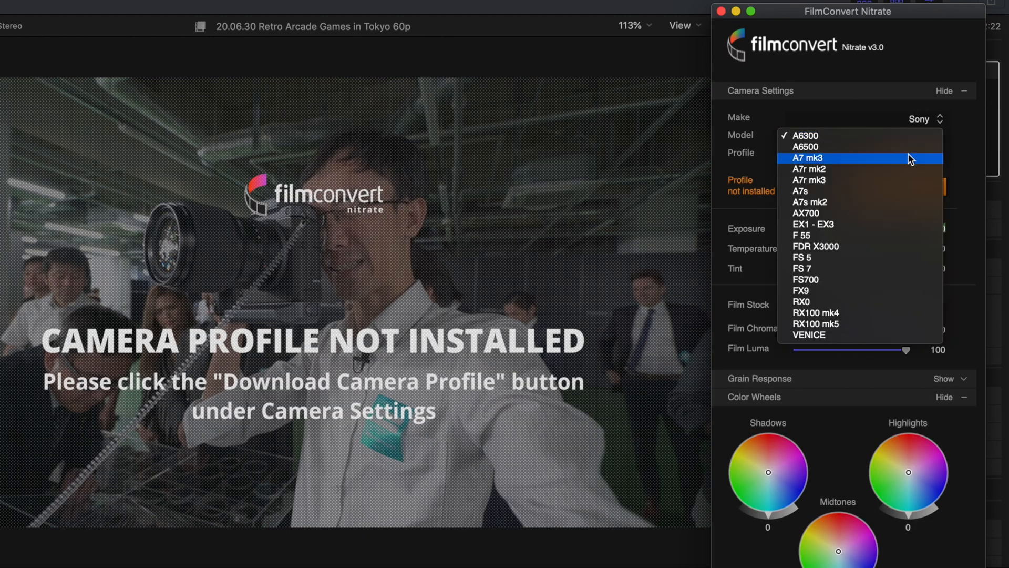
{"action": "left_click", "coordinate": [877, 202]}
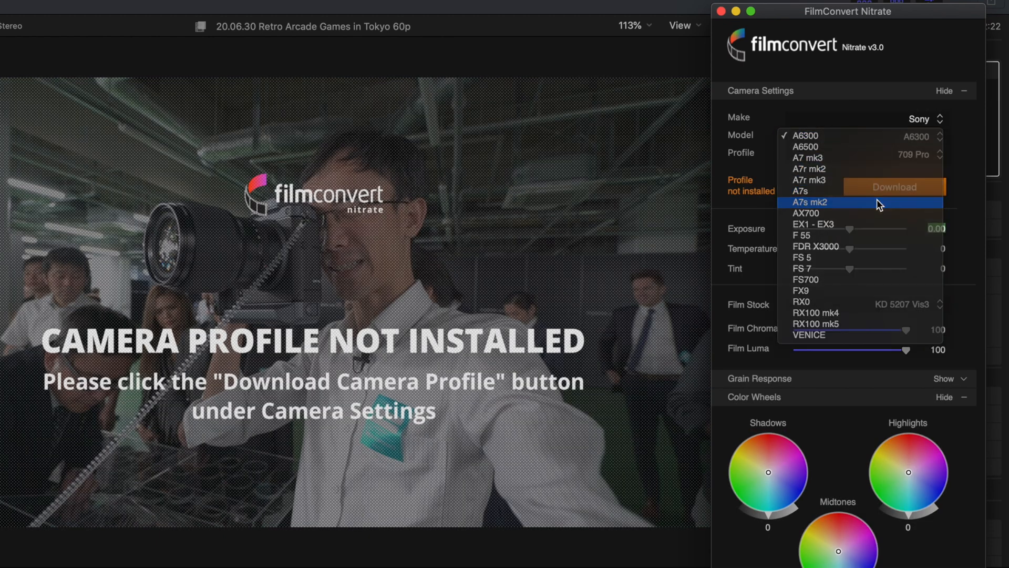
{"action": "left_click", "coordinate": [921, 157]}
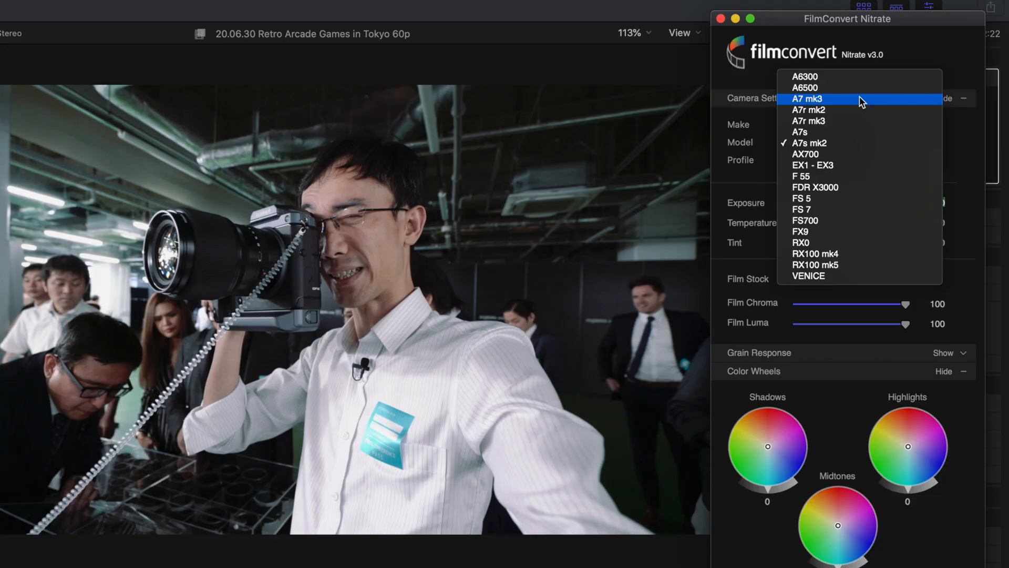
- Change the camera model to A7 mk3 and choose the Cine4 SGamut3.Cine profile
{"action": "left_click", "coordinate": [860, 99]}
{"action": "left_click", "coordinate": [919, 161]}
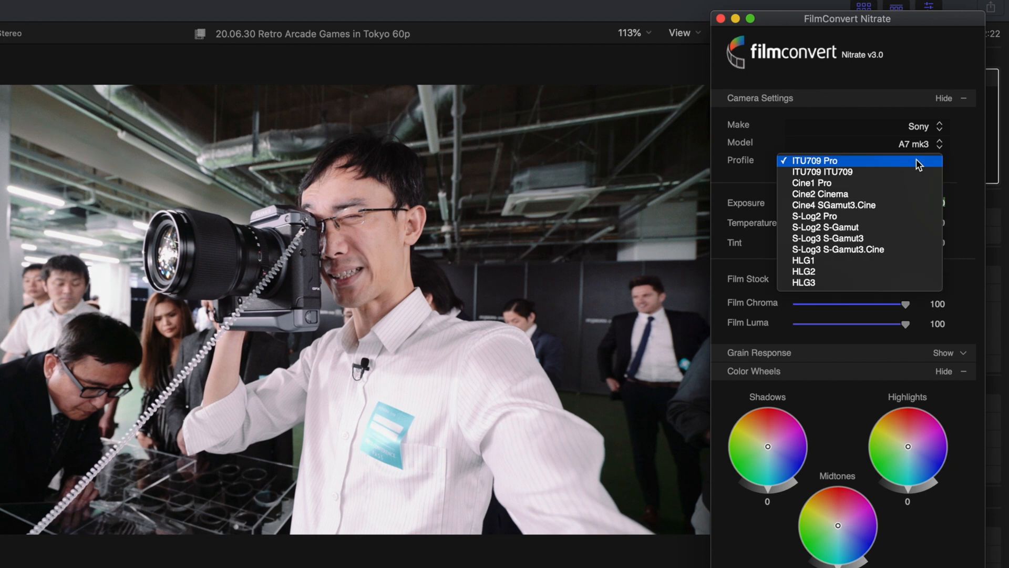
{"action": "left_click", "coordinate": [882, 207]}
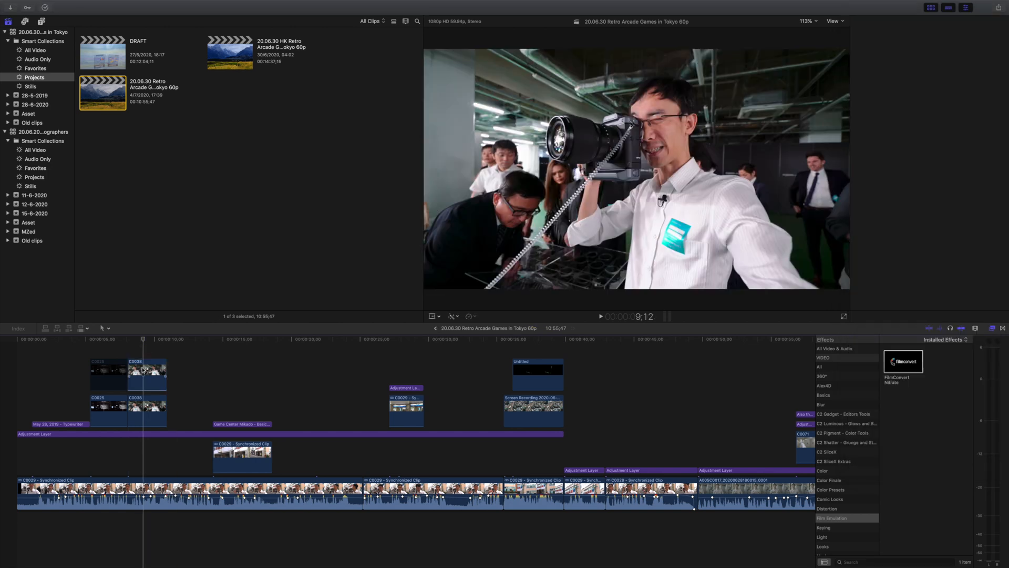
- Hide the curves section and adjust the shadows level on the upper C0038 clip's FilmConvert color wheels
{"action": "left_click", "coordinate": [143, 370]}
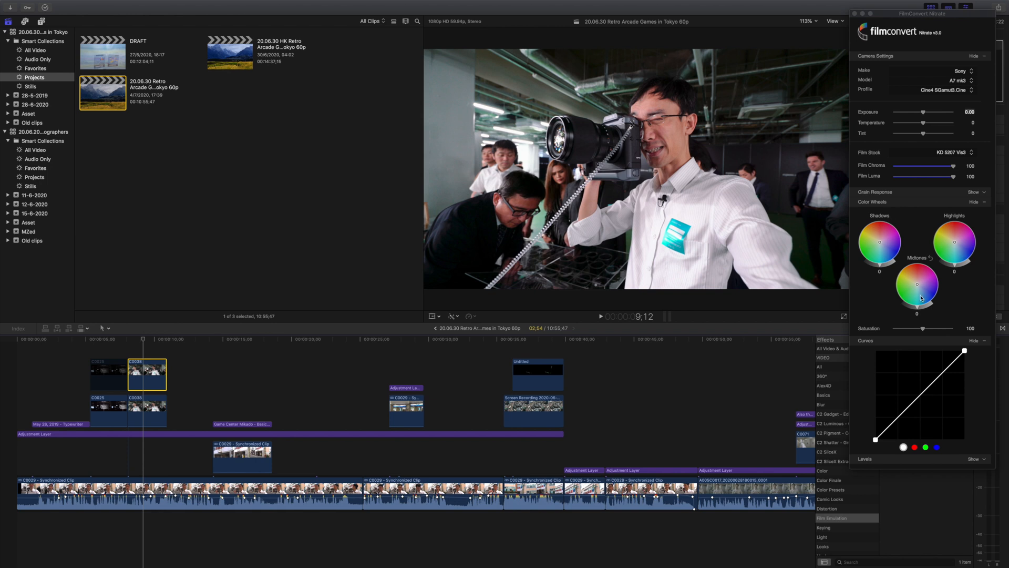
{"action": "left_click", "coordinate": [977, 342]}
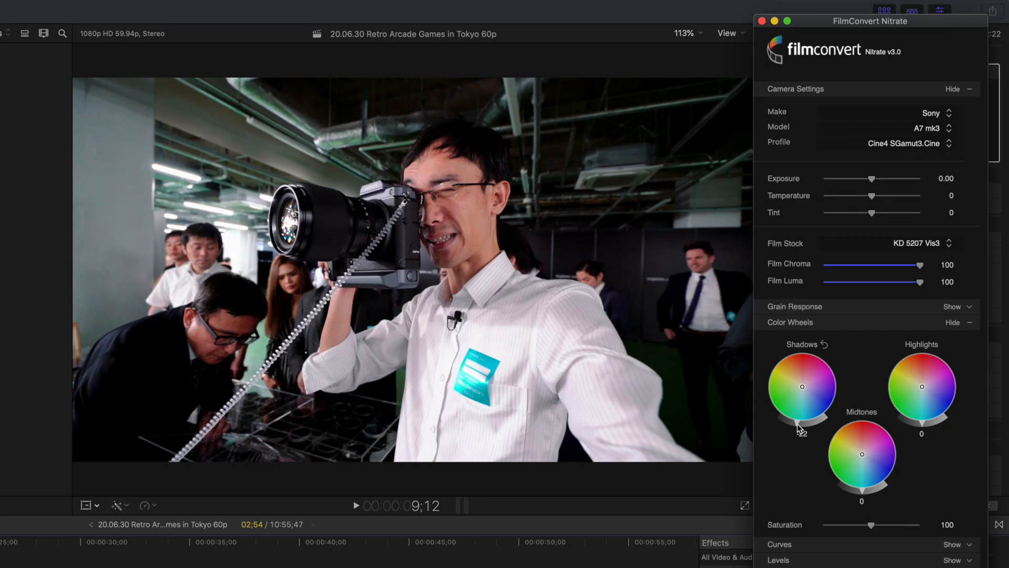
{"action": "left_click_drag", "start_coordinate": [880, 266], "coordinate": [884, 268]}
{"action": "left_click_drag", "start_coordinate": [809, 428], "coordinate": [807, 429]}
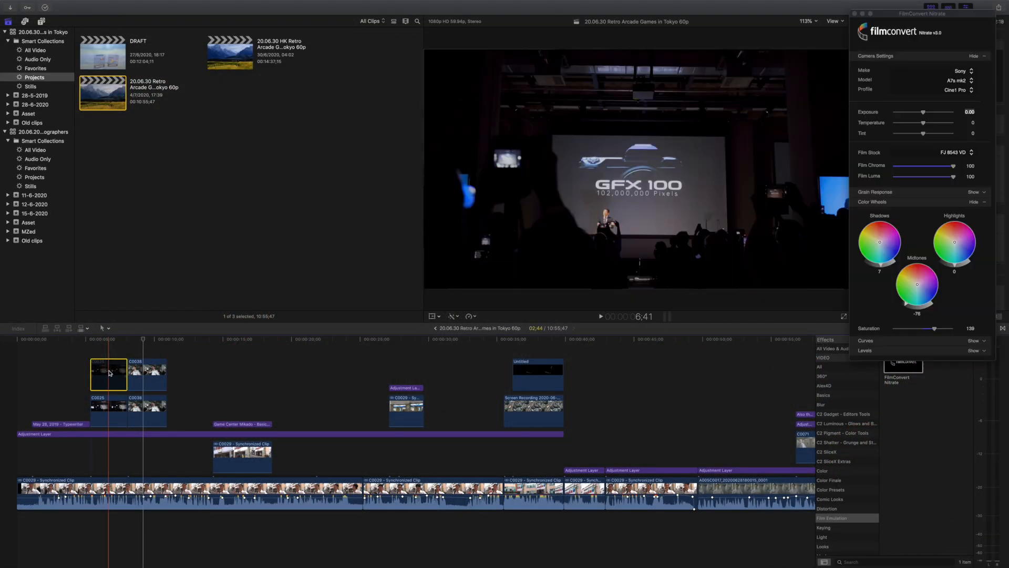
- Delete the upper C0025 clip and place a duplicate of the lower C0025 clip directly above it
{"action": "key", "text": "Delete"}
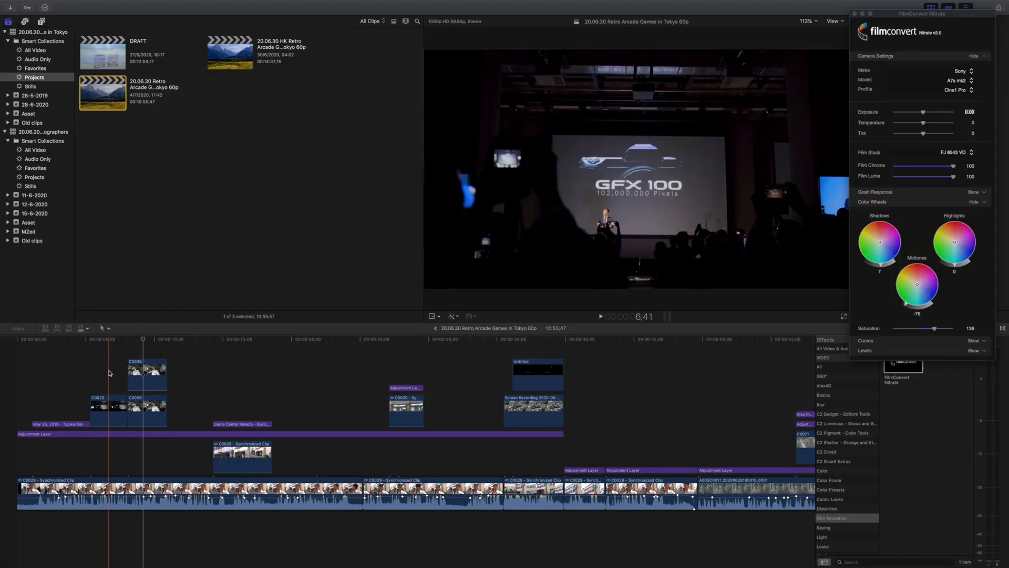
{"action": "left_click", "coordinate": [109, 408]}
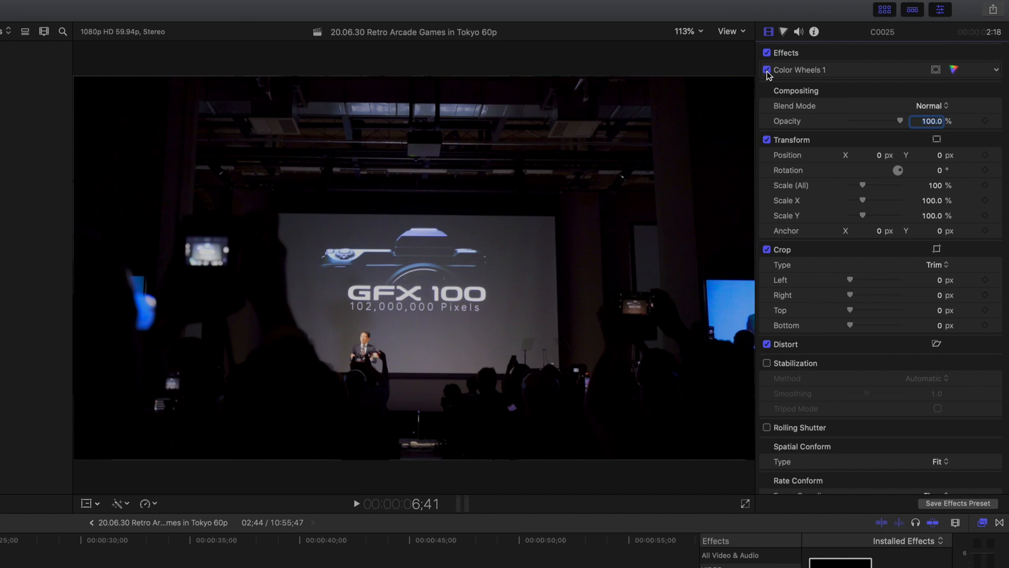
- Compare the C0025 clip with and without Color Wheels 1, and replace that effect with FilmConvert Nitrate on the upper copy
{"action": "left_click", "coordinate": [767, 70]}
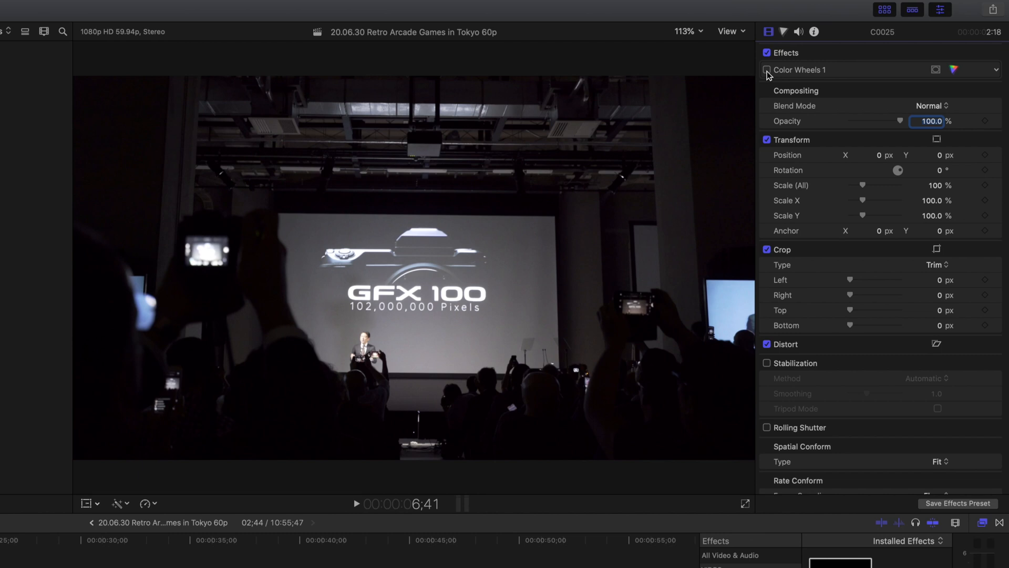
{"action": "left_click", "coordinate": [767, 70]}
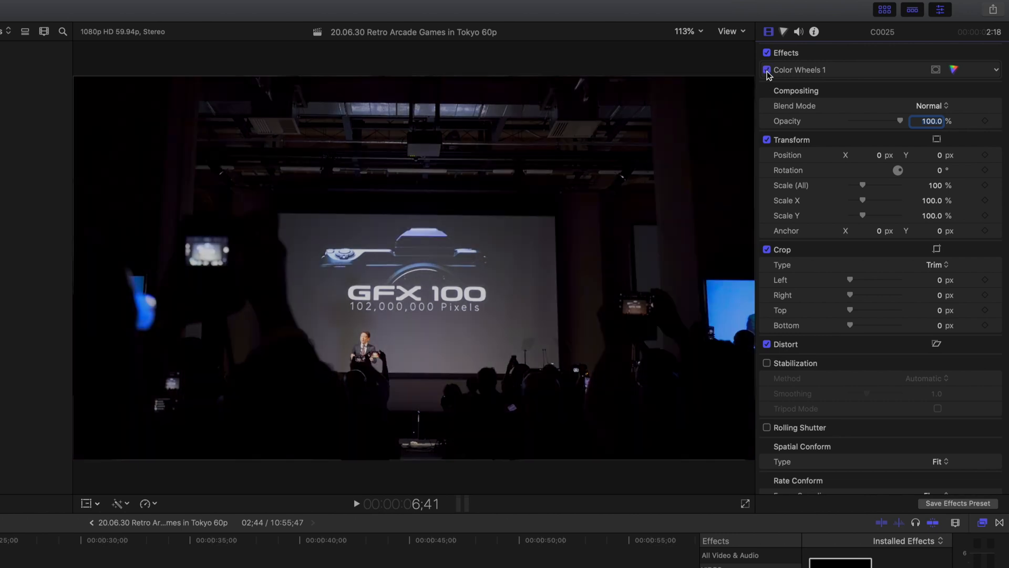
{"action": "left_click", "coordinate": [855, 71]}
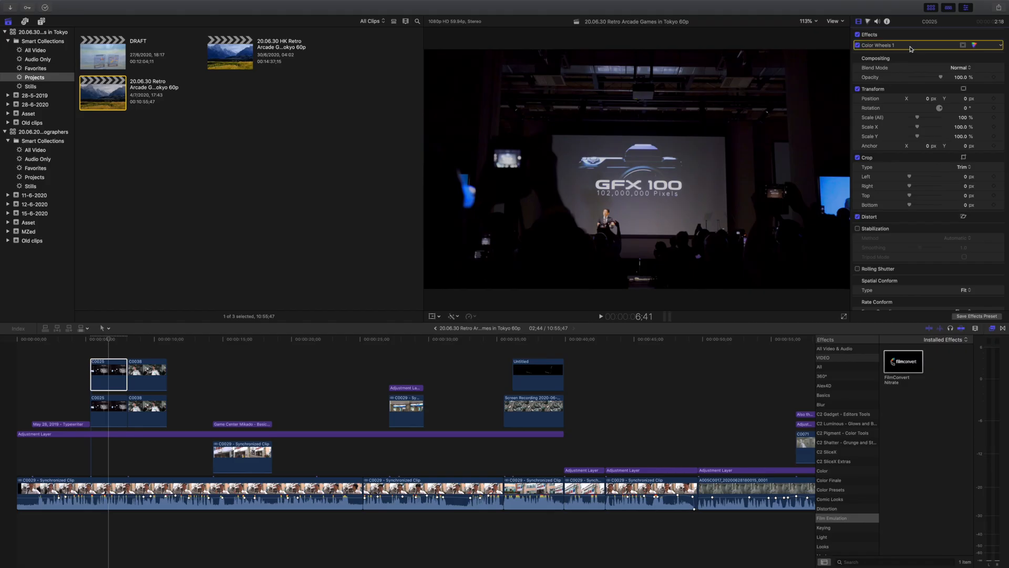
{"action": "key", "text": "Delete"}
{"action": "double_click", "coordinate": [914, 364]}
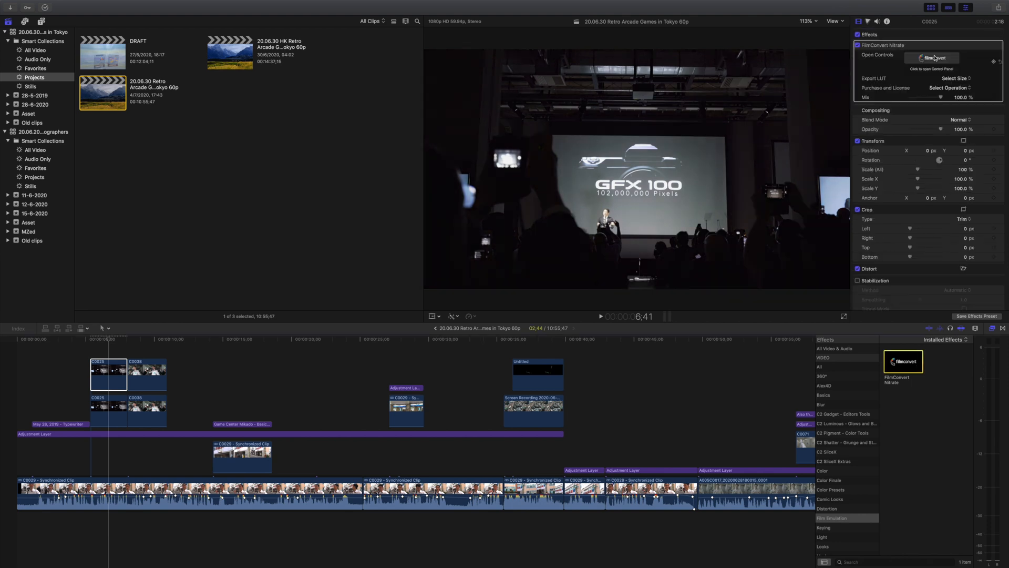
- Open the upper C0025 clip's FilmConvert controls and set the camera to Sony, A7 mk3, profile Cine4 SGamut3.Cine
{"action": "left_click", "coordinate": [935, 58]}
{"action": "left_click", "coordinate": [968, 100]}
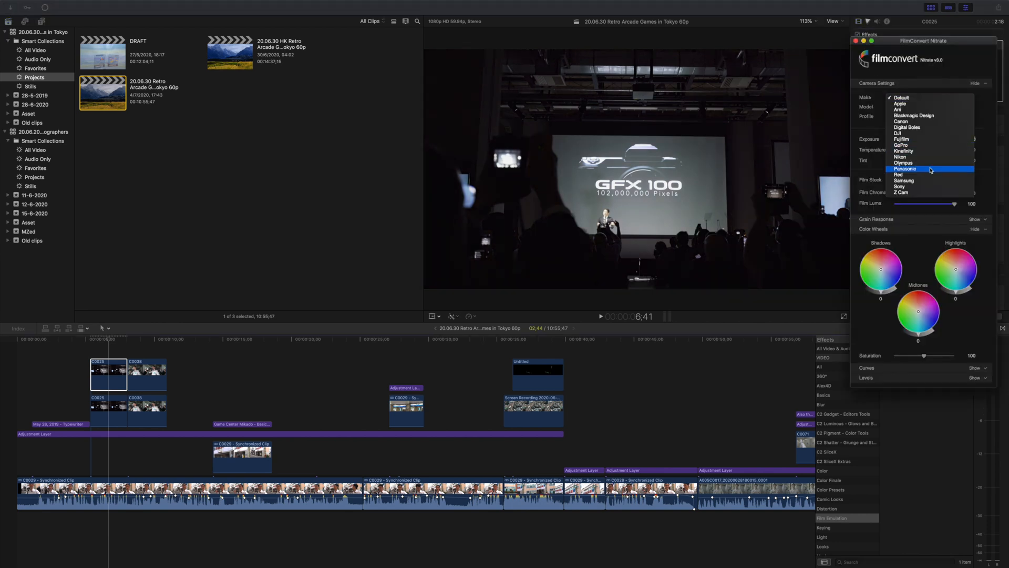
{"action": "left_click", "coordinate": [930, 186]}
{"action": "left_click", "coordinate": [936, 108]}
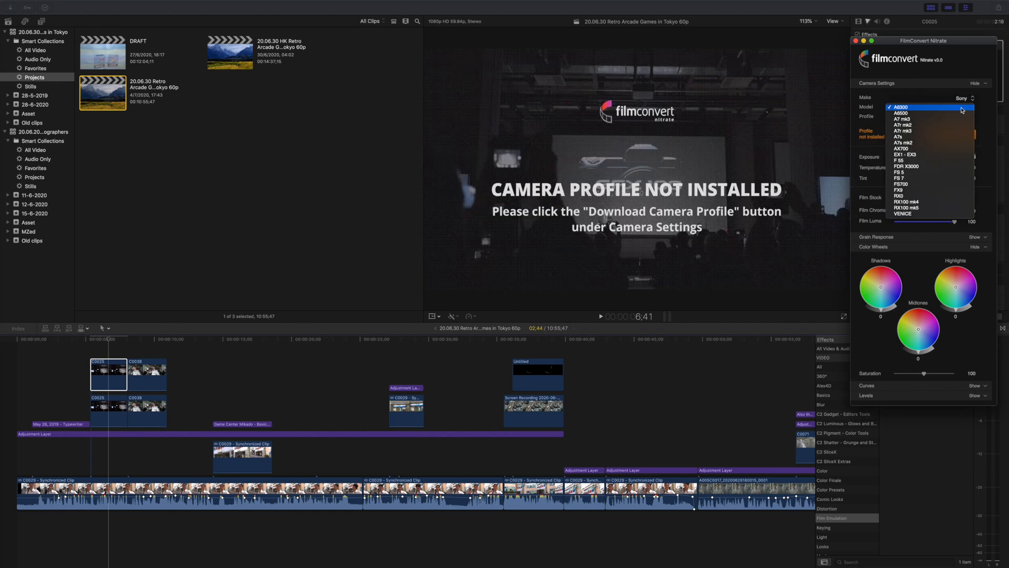
{"action": "left_click", "coordinate": [937, 120]}
{"action": "left_click", "coordinate": [946, 116]}
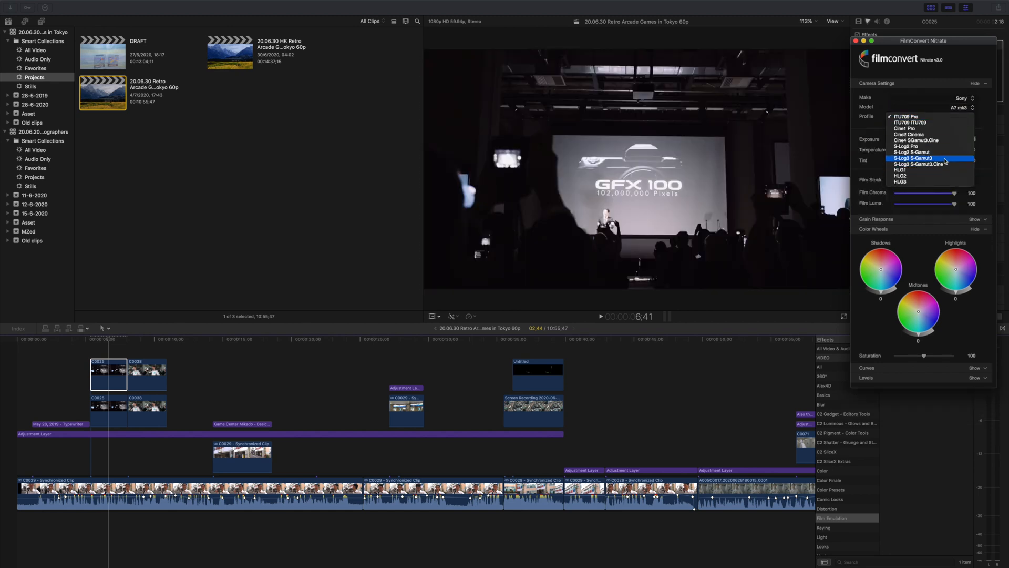
{"action": "left_click", "coordinate": [918, 139]}
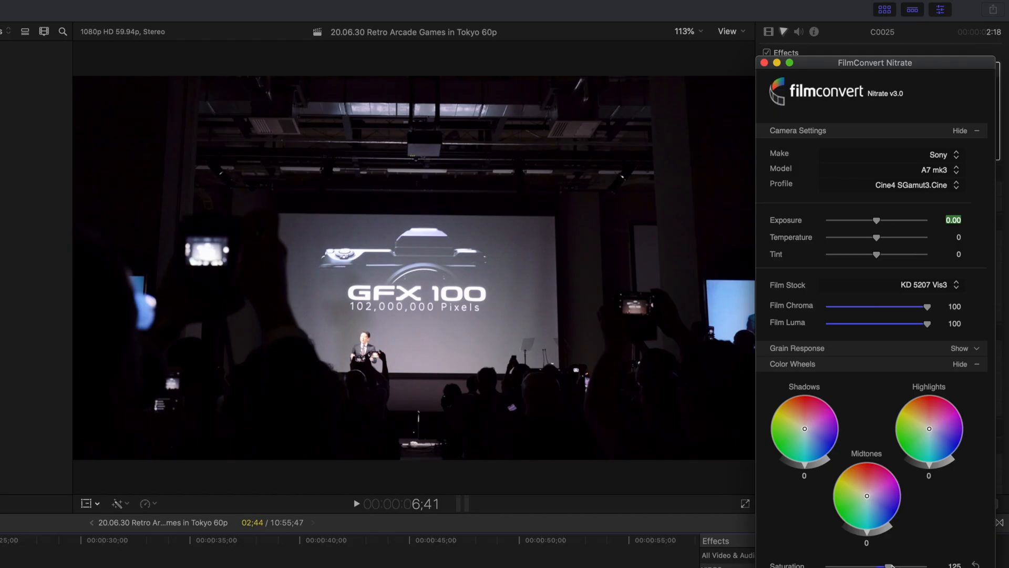
- Set the C0025 clip's FilmConvert saturation to 158 and exposure to -0.79
{"action": "left_click_drag", "start_coordinate": [891, 566], "coordinate": [902, 566]}
{"action": "left_click_drag", "start_coordinate": [875, 221], "coordinate": [867, 221]}
- Try the FJ 8553 ET film stock on the C0025 clip
{"action": "left_click", "coordinate": [927, 285]}
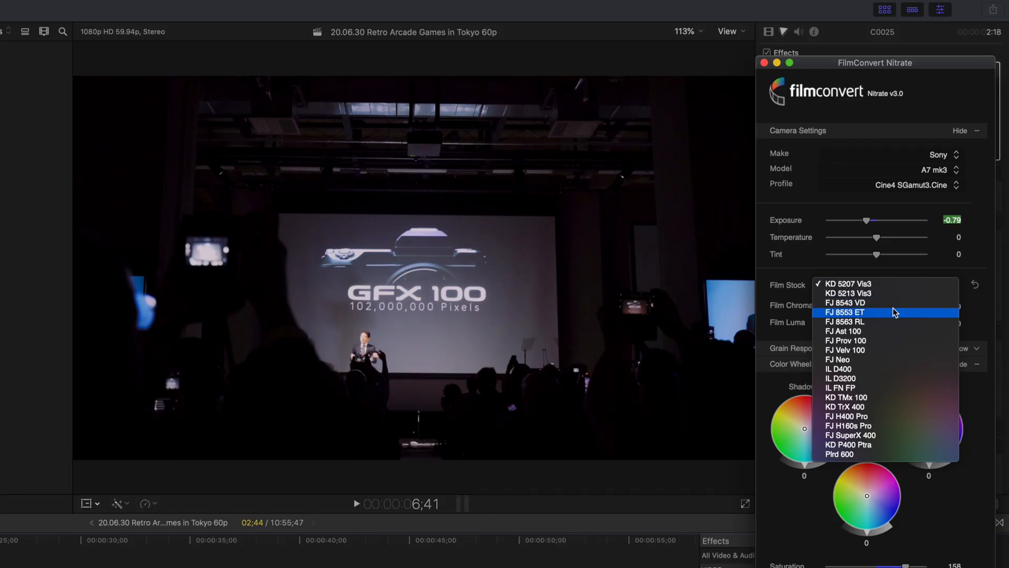
{"action": "left_click", "coordinate": [895, 312]}
{"action": "left_click", "coordinate": [934, 289]}
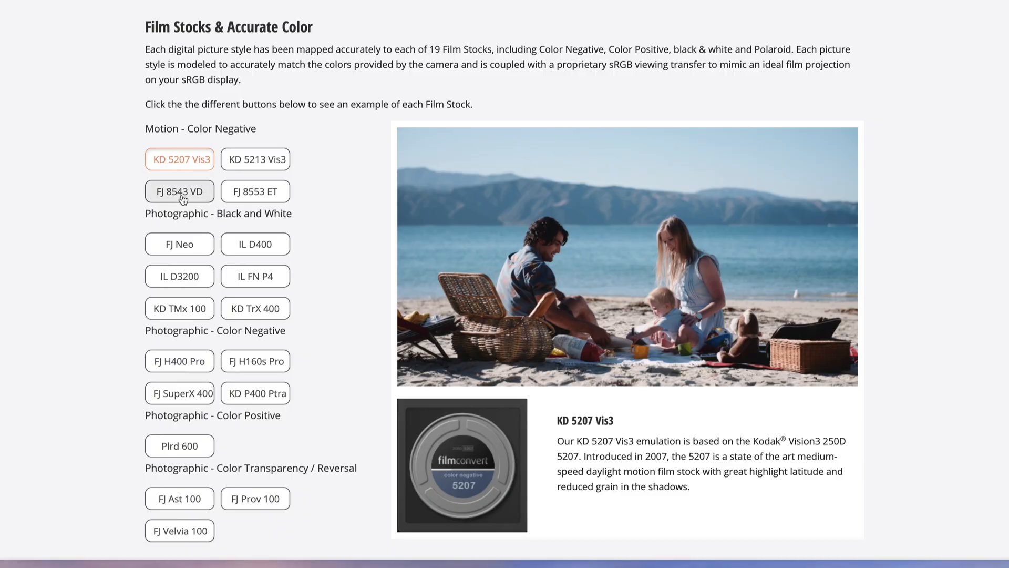
- On the FilmConvert website, compare the example images of several color negative and black-and-white film stocks, including IL D3200 and FJ H400 Pro
{"action": "left_click", "coordinate": [178, 192]}
{"action": "left_click", "coordinate": [241, 195]}
{"action": "left_click", "coordinate": [254, 162]}
{"action": "left_click", "coordinate": [188, 281]}
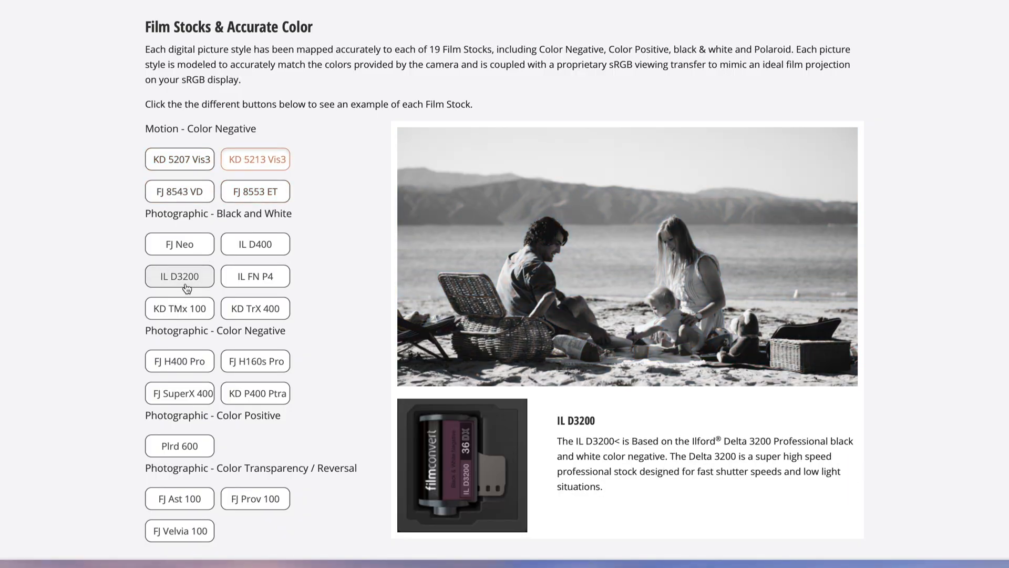
{"action": "left_click", "coordinate": [254, 314]}
{"action": "left_click", "coordinate": [180, 310]}
{"action": "left_click", "coordinate": [180, 363]}
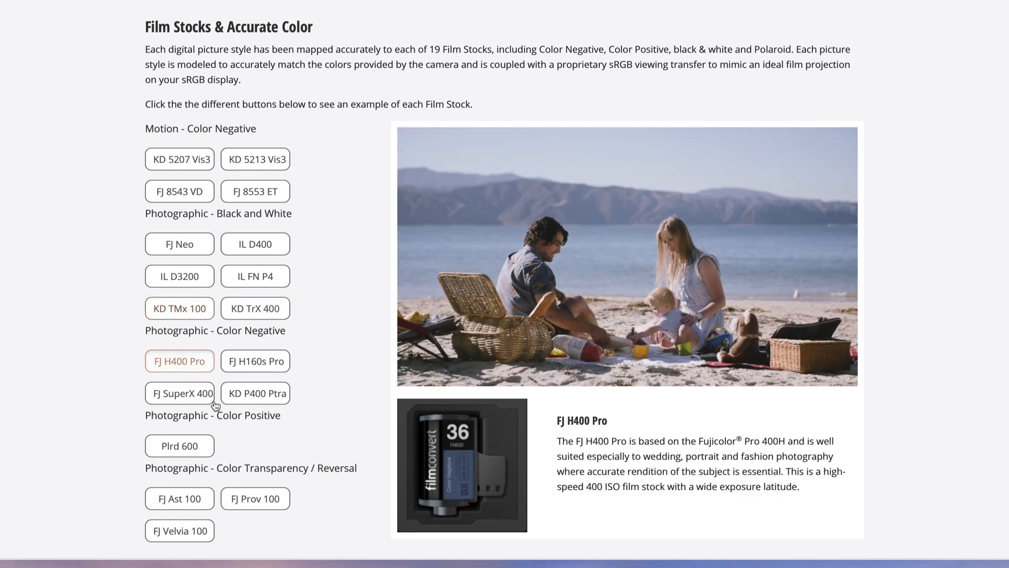
{"action": "left_click", "coordinate": [247, 401]}
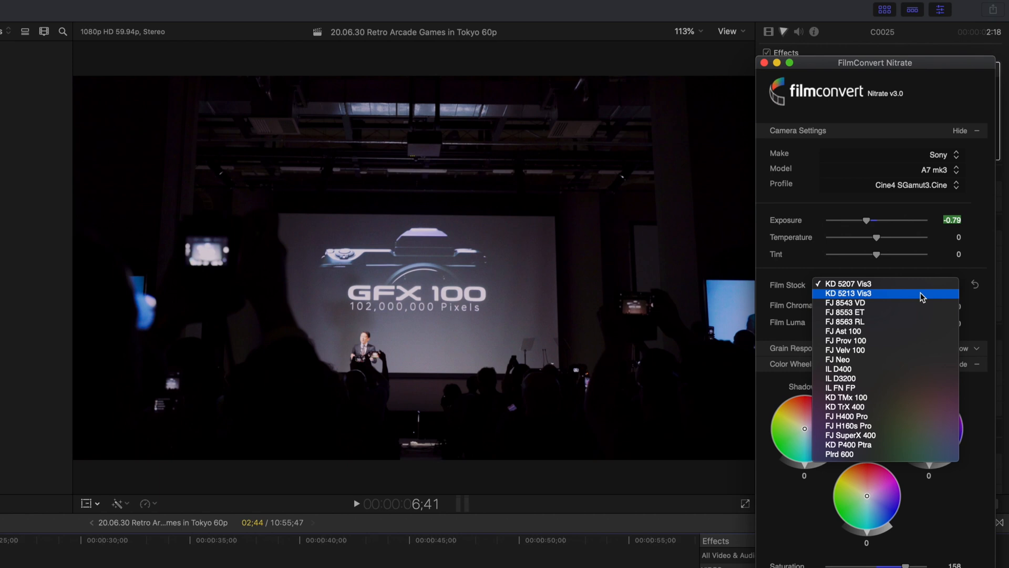
- Return to the FilmConvert controls in Final Cut Pro, try different film stocks on the C0025 clip and choose KD 5213 Vis3
{"action": "left_click", "coordinate": [920, 297]}
{"action": "left_click", "coordinate": [941, 289]}
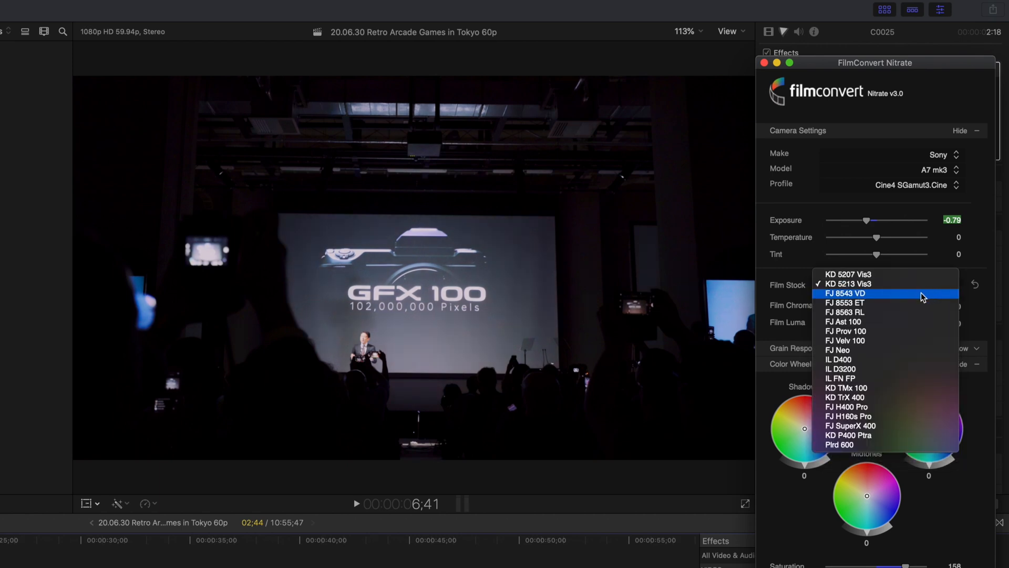
{"action": "left_click", "coordinate": [921, 292]}
{"action": "left_click", "coordinate": [928, 286]}
{"action": "left_click", "coordinate": [926, 293]}
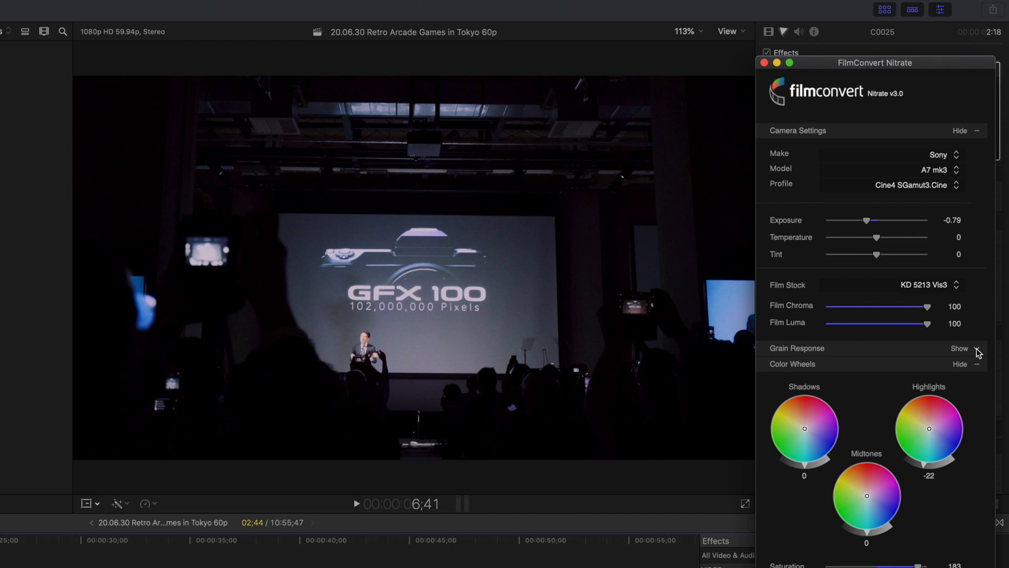
- In the C0025 clip's grain response settings, try a lower grain strength and compare the 35mm Full Frame and 16mm film sizes
{"action": "left_click", "coordinate": [977, 350]}
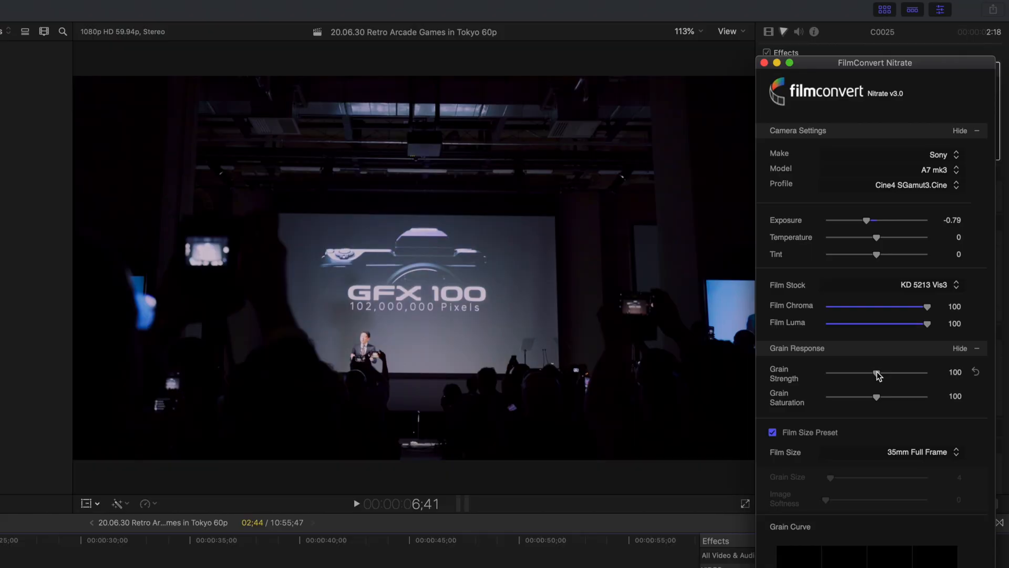
{"action": "left_click_drag", "start_coordinate": [877, 371], "coordinate": [836, 372]}
{"action": "left_click", "coordinate": [917, 453]}
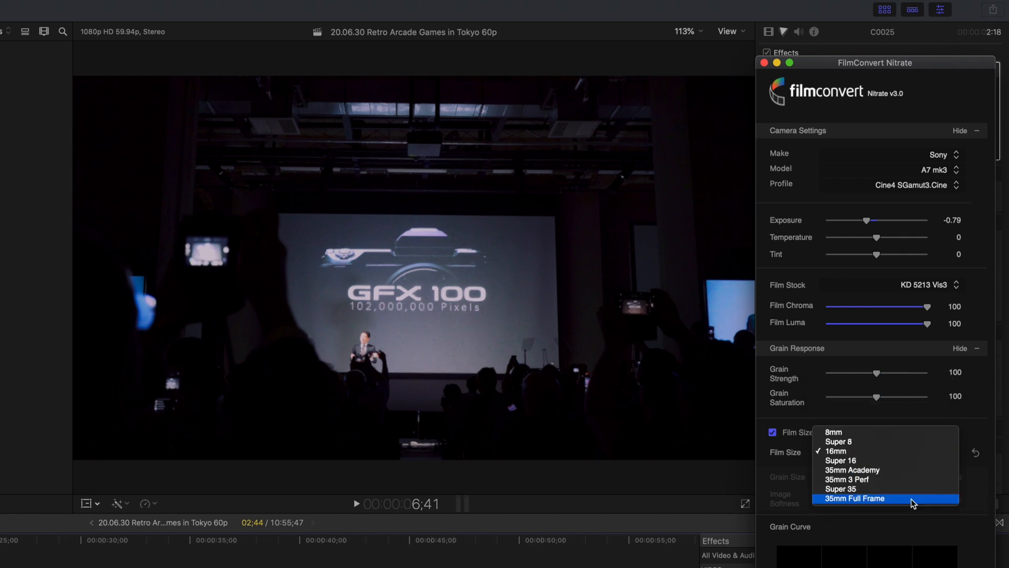
{"action": "left_click", "coordinate": [914, 500]}
{"action": "left_click", "coordinate": [938, 452]}
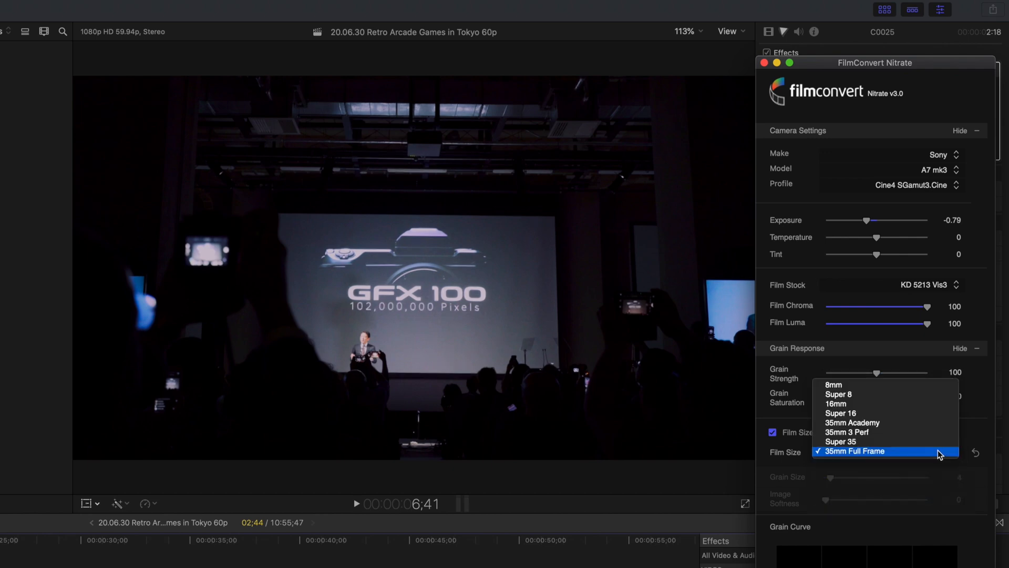
{"action": "left_click", "coordinate": [918, 403]}
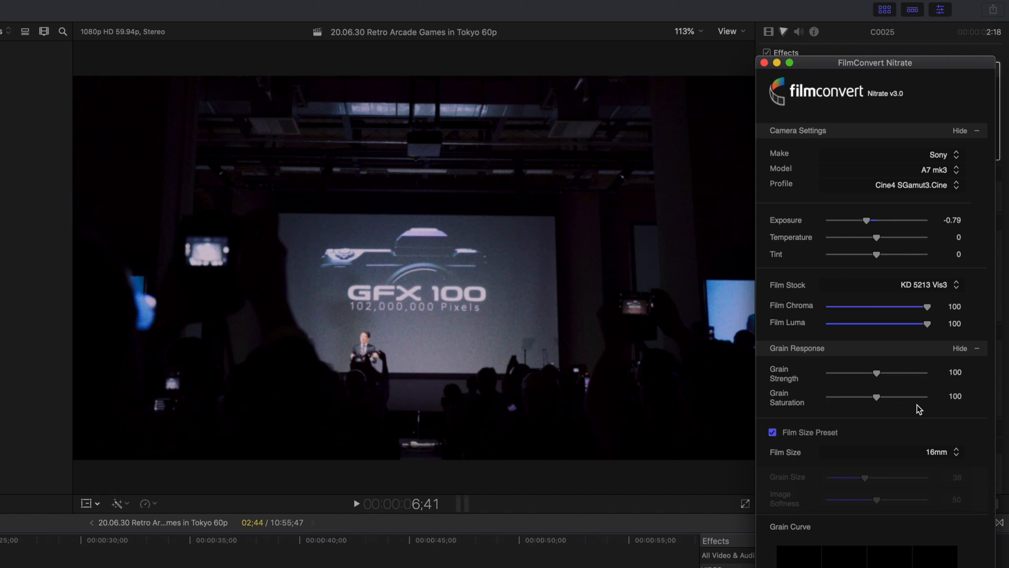
- Set the C0025 clip's film stock to FJ 8543 VD
{"action": "left_click", "coordinate": [926, 285]}
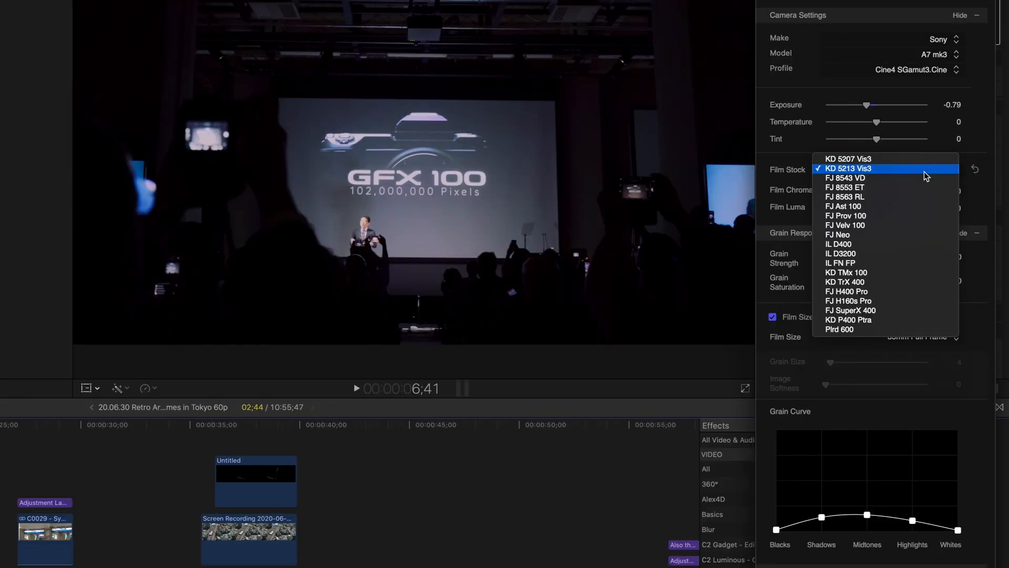
{"action": "left_click", "coordinate": [924, 178]}
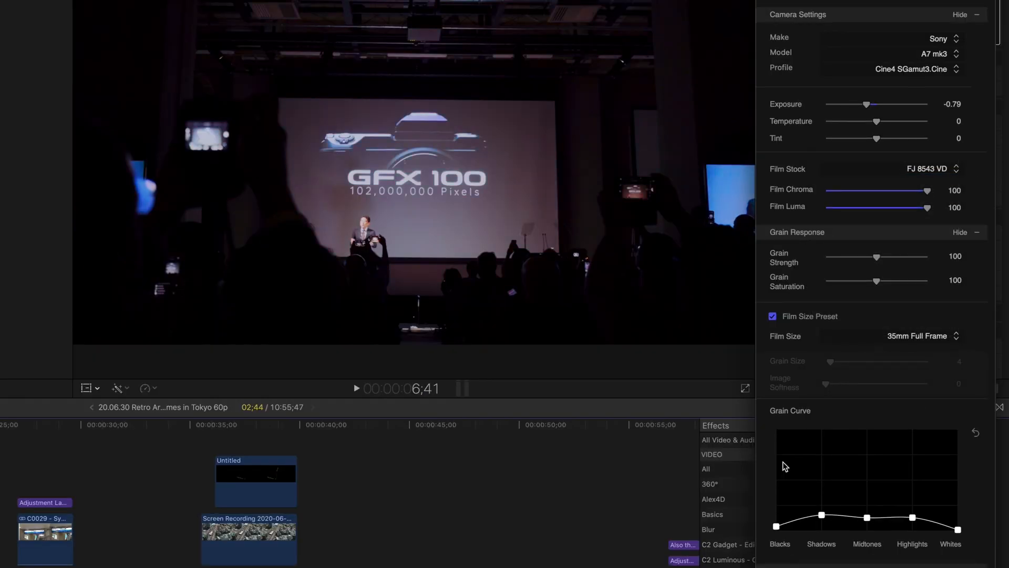
{"action": "left_click", "coordinate": [925, 173]}
{"action": "left_click", "coordinate": [916, 199]}
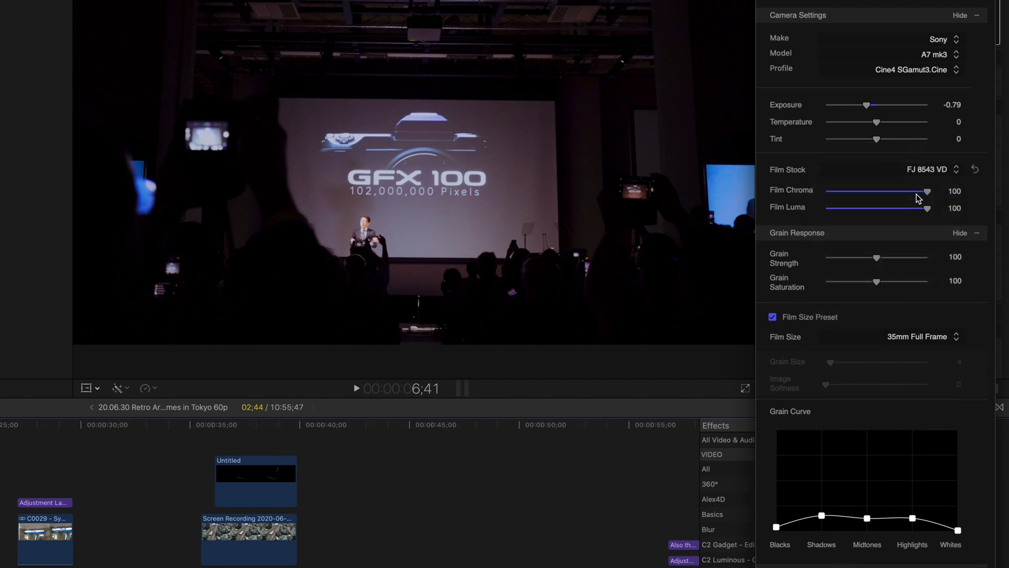
{"action": "left_click", "coordinate": [933, 172]}
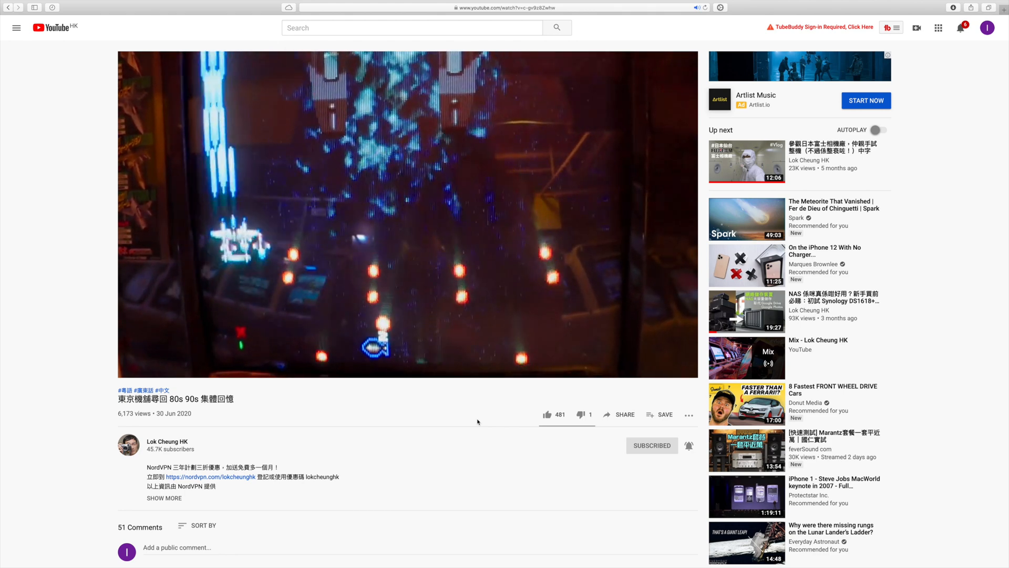
- On the retro arcade video's YouTube page, look through the viewer comments for feedback on the color grading
{"action": "scroll", "coordinate": [477, 422], "scroll_direction": "down", "scroll_amount": 15}
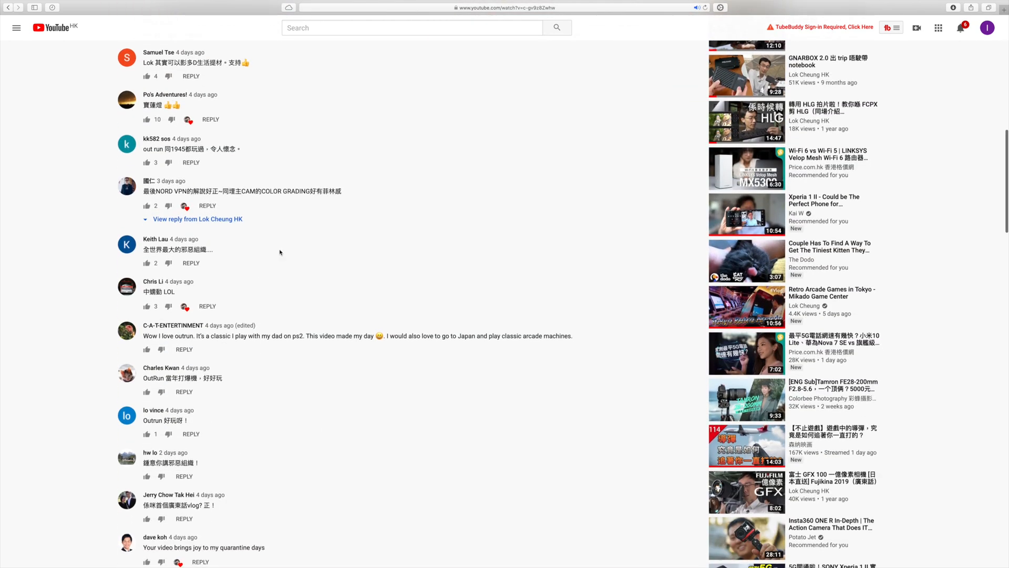
{"action": "scroll", "coordinate": [271, 192], "scroll_direction": "up", "scroll_amount": 5}
{"action": "scroll", "coordinate": [249, 326], "scroll_direction": "down", "scroll_amount": 3}
- In Final Cut Pro, place a copy of the C0015 synchronized clip above its adjustment layer and undo the removal of its HDR Tools effect
{"action": "scroll", "coordinate": [249, 326], "scroll_direction": "left", "scroll_amount": 3}
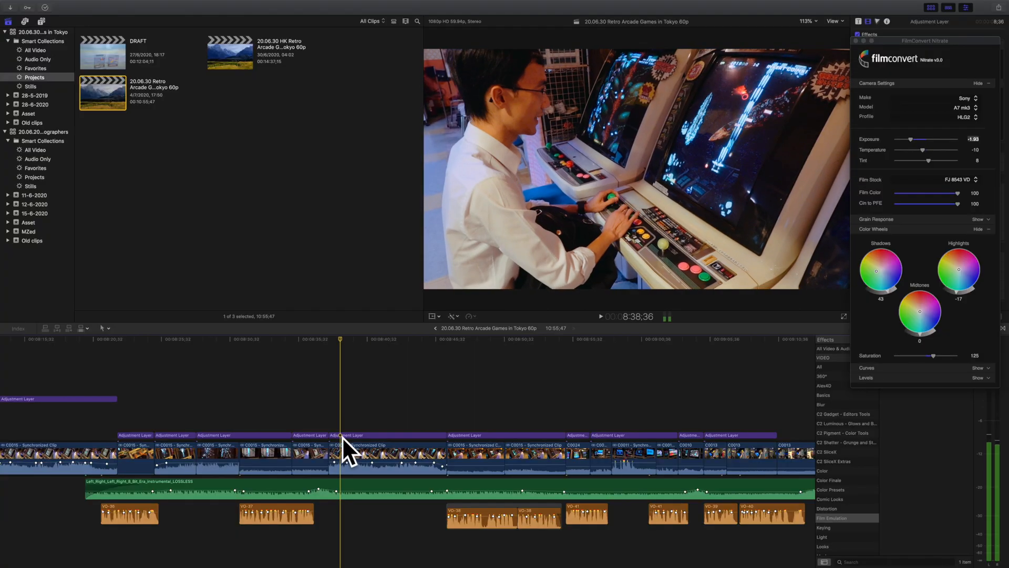
{"action": "left_click_drag", "start_coordinate": [345, 453], "coordinate": [359, 408]}
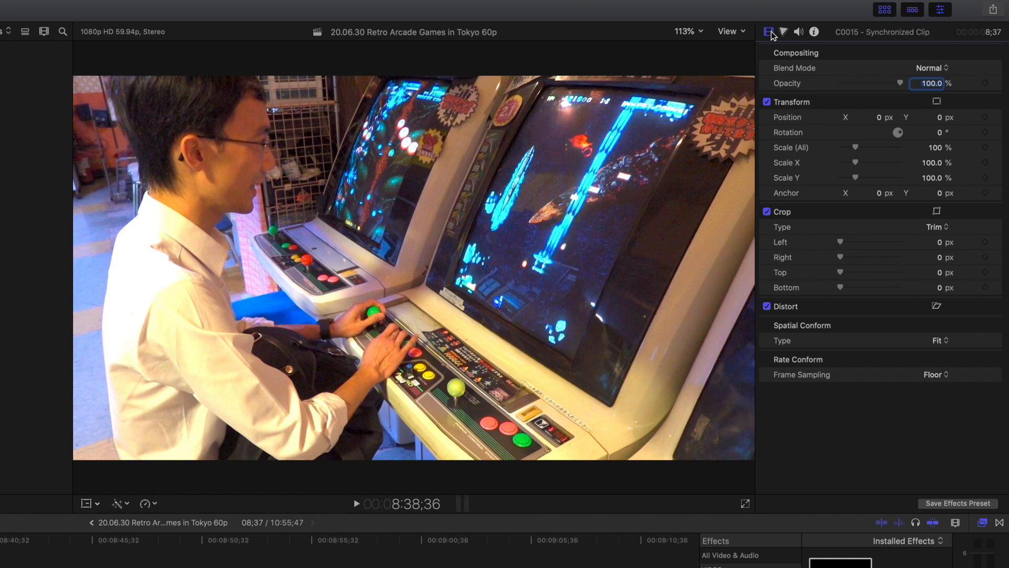
{"action": "key", "text": "super+z"}
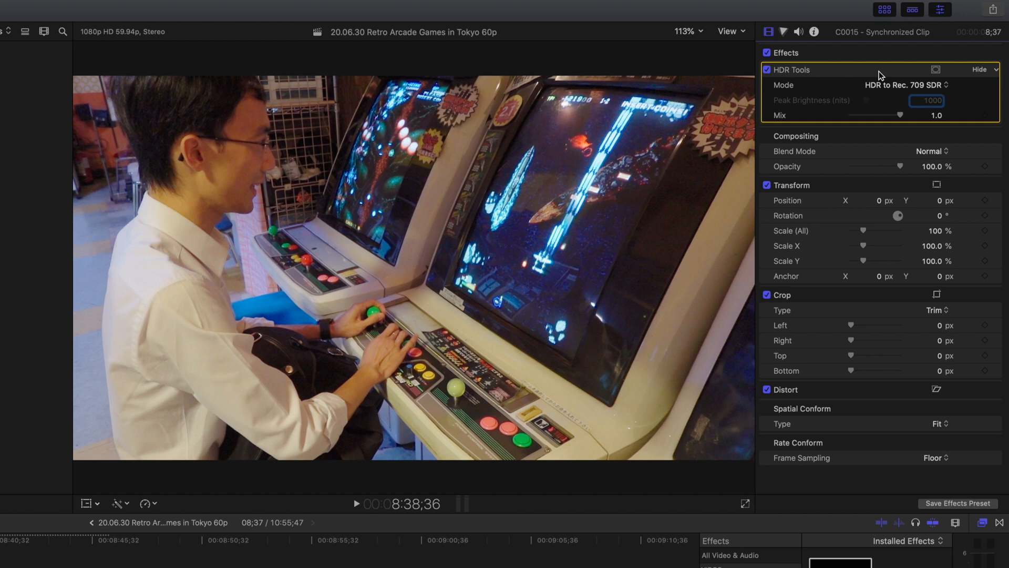
- With the video scopes shown, use Color Wheels on the C0015 clip to darken the shadows, brighten the highlights and tint them slightly magenta
{"action": "key", "text": "super+7"}
{"action": "key", "text": "super+6"}
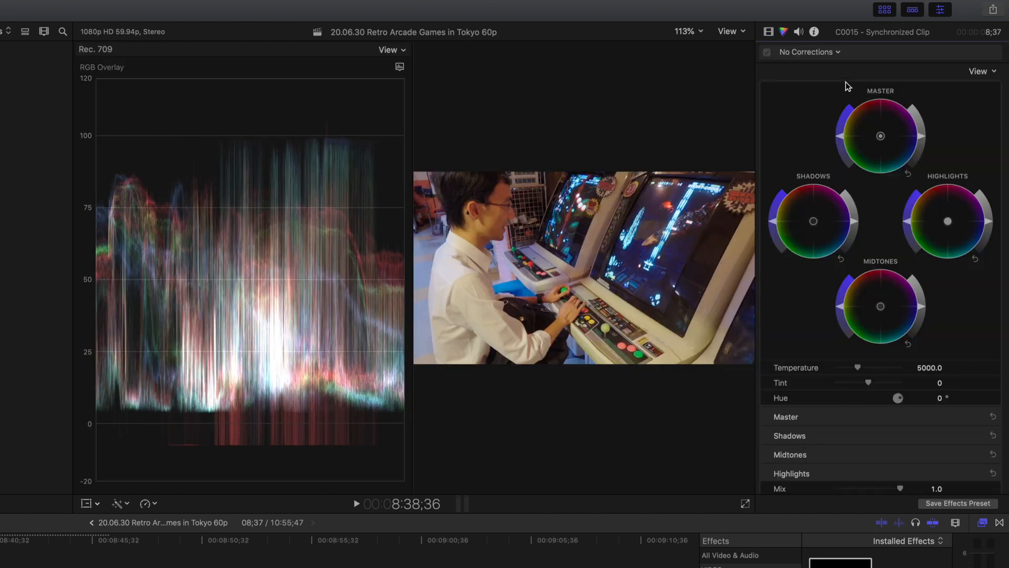
{"action": "left_click", "coordinate": [857, 225]}
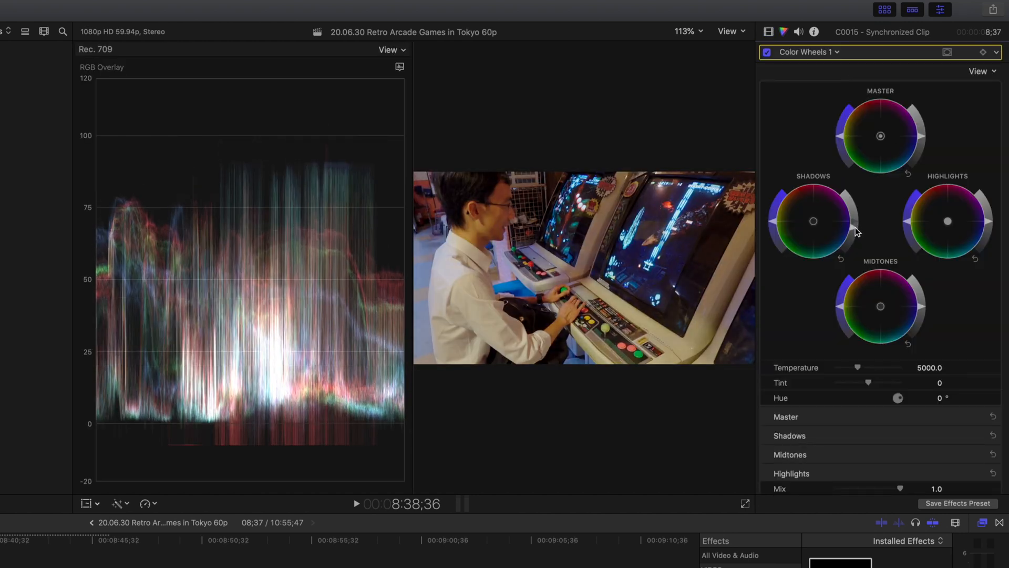
{"action": "left_click_drag", "start_coordinate": [989, 216], "coordinate": [989, 213]}
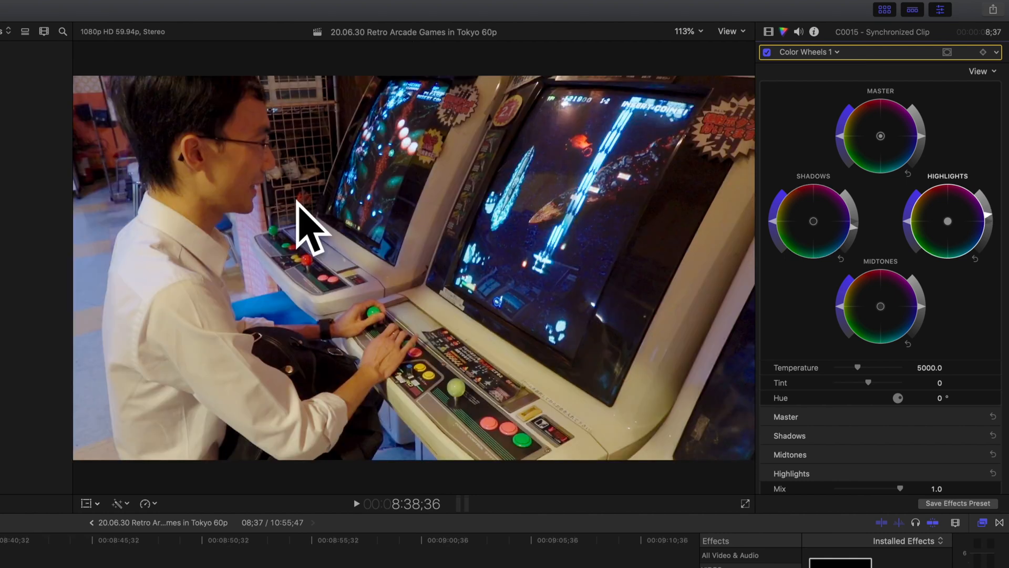
{"action": "left_click_drag", "start_coordinate": [949, 227], "coordinate": [958, 217]}
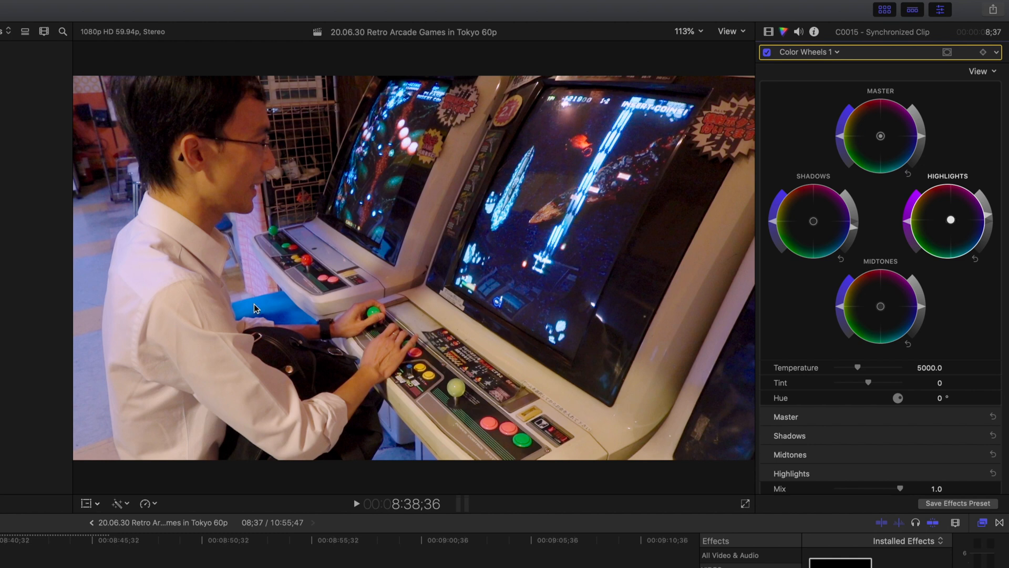
{"action": "left_click_drag", "start_coordinate": [952, 220], "coordinate": [956, 221]}
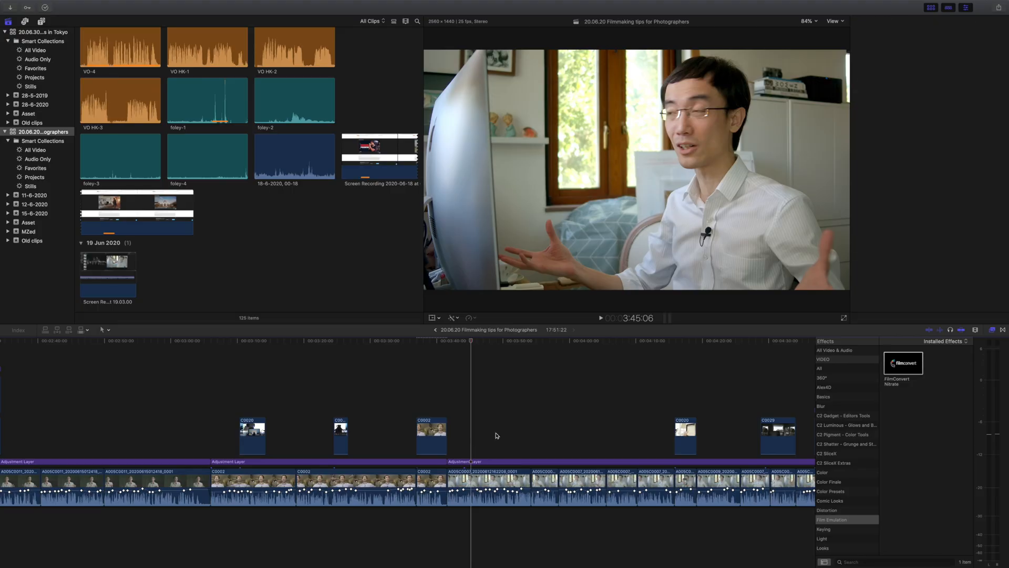
- In the 20.06.20 Filmmaking tips for Photographers project, place a copy of the A005C0007 clip above the adjustment layer, aligned with the original's start
{"action": "left_click", "coordinate": [491, 430]}
{"action": "left_click", "coordinate": [481, 433]}
{"action": "left_click", "coordinate": [486, 431]}
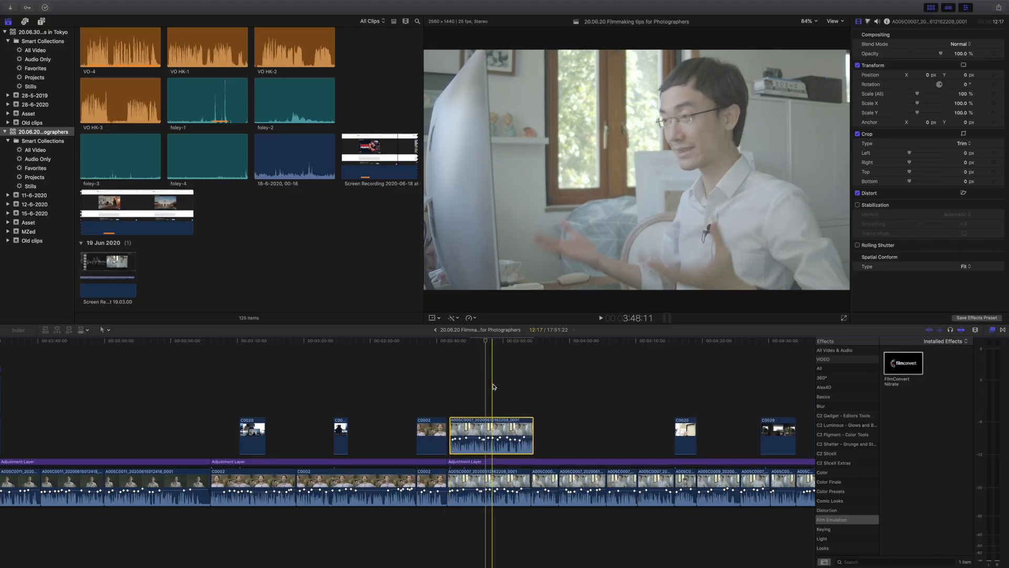
{"action": "left_click", "coordinate": [493, 426]}
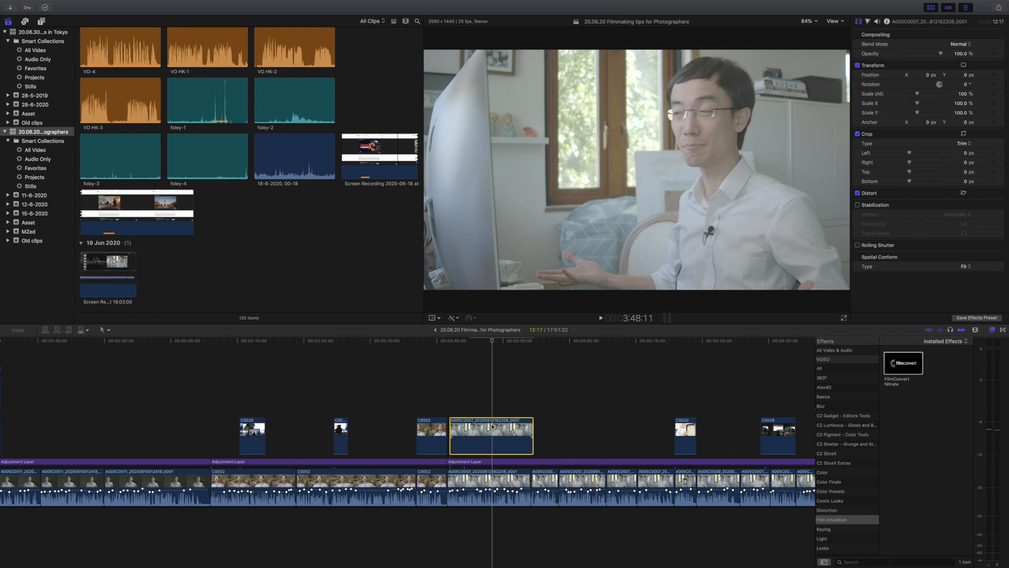
{"action": "left_click_drag", "start_coordinate": [493, 426], "coordinate": [491, 426]}
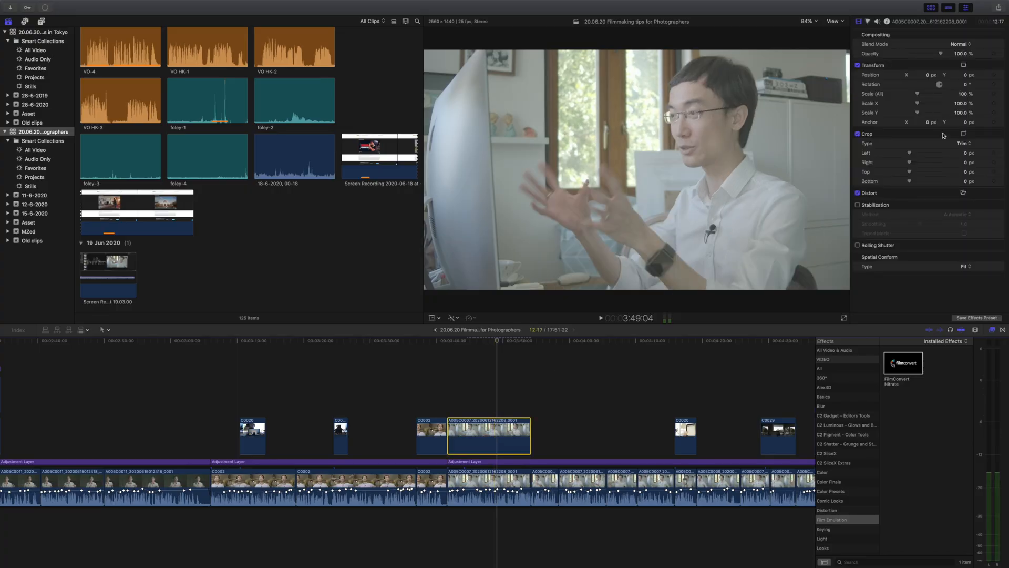
- Apply FilmConvert Nitrate to the copied A005C0007 clip and set its camera to Z Cam, model E2, profile ZLog2
{"action": "left_click", "coordinate": [904, 363]}
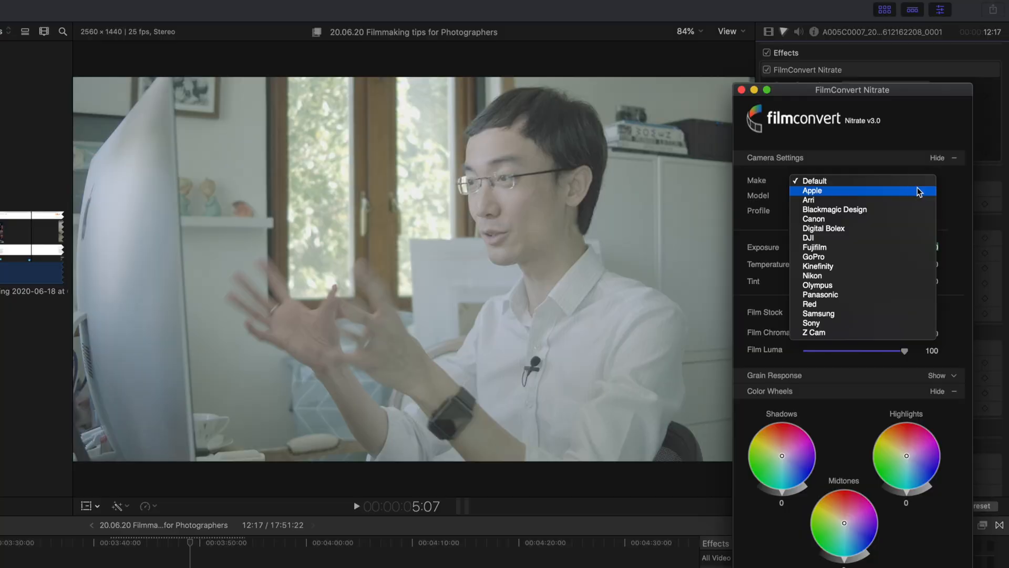
{"action": "left_click", "coordinate": [872, 333]}
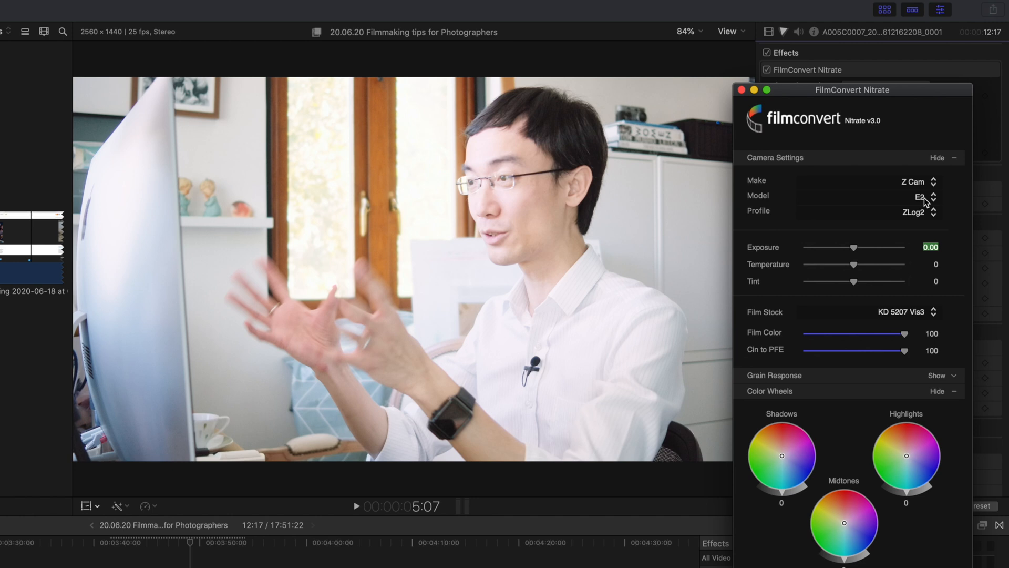
{"action": "left_click", "coordinate": [917, 213]}
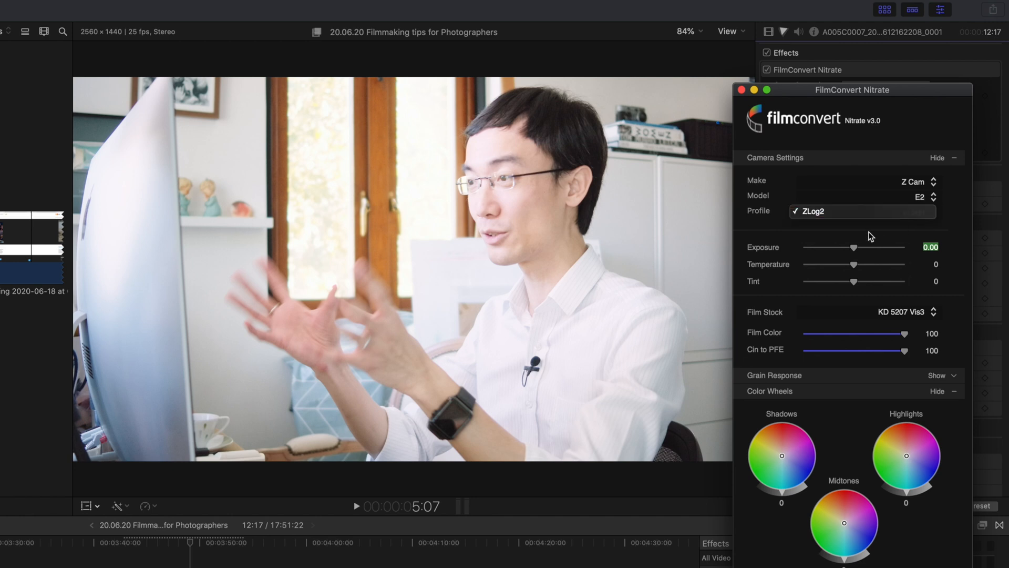
{"action": "left_click", "coordinate": [871, 236]}
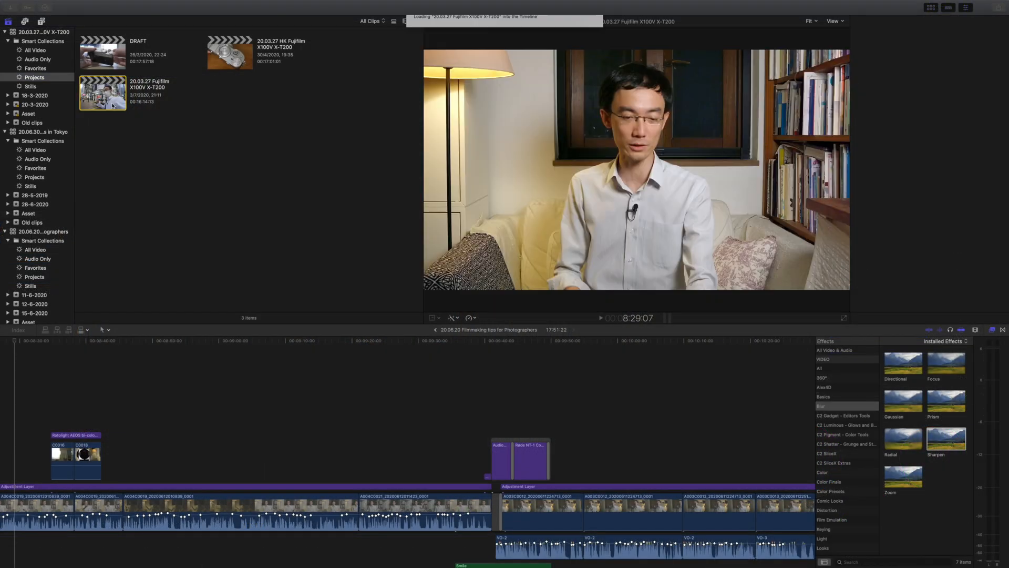
- Open the 20.03.27 Fujifilm X100V X-T200 project in the timeline
{"action": "double_click", "coordinate": [113, 105]}
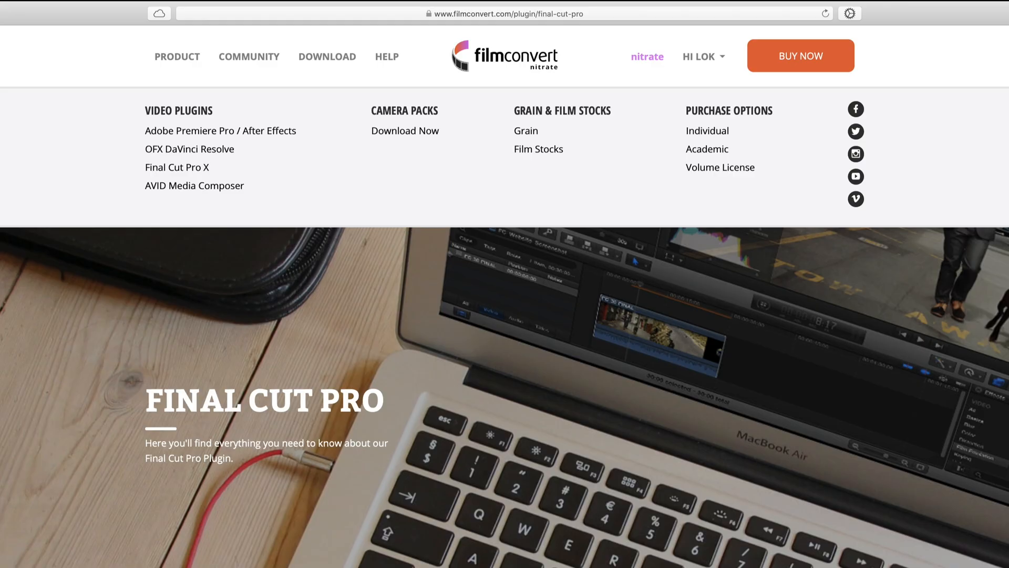
- On the FilmConvert website's Final Cut Pro page, find the camera profiles section and open the supported camera information
{"action": "scroll", "coordinate": [504, 284], "scroll_direction": "down", "scroll_amount": 15}
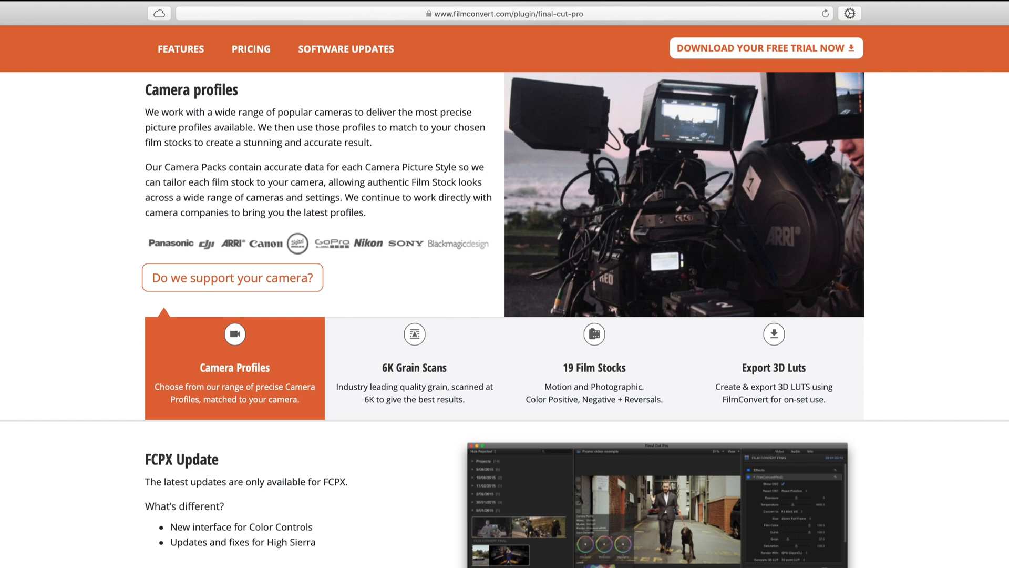
{"action": "left_click", "coordinate": [261, 288]}
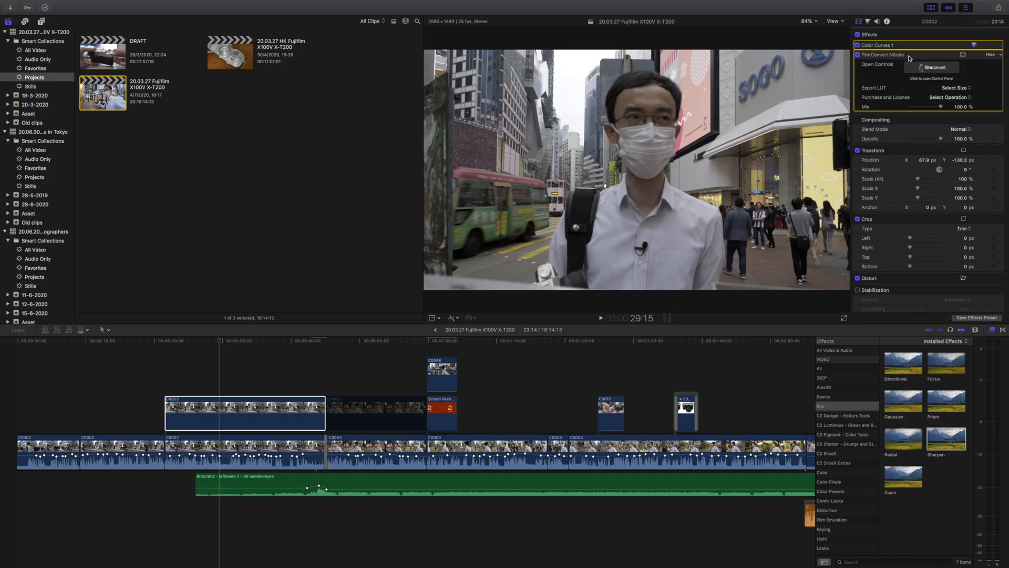
- In Final Cut Pro, remove the Color Curves 1 and FilmConvert Nitrate effects from the C0002 clip and list the Film Emulation effects
{"action": "key", "text": "Delete"}
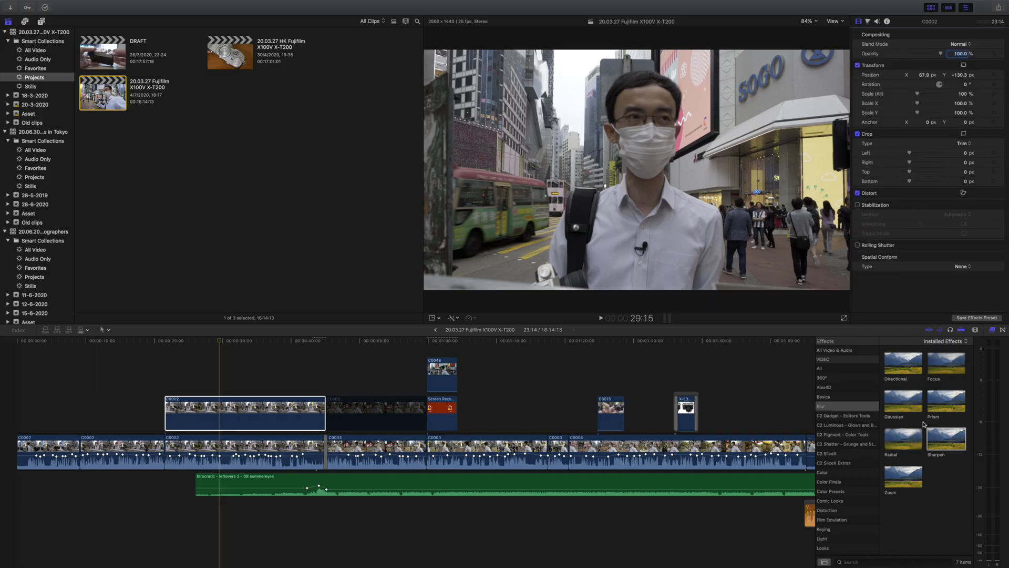
{"action": "left_click", "coordinate": [844, 520]}
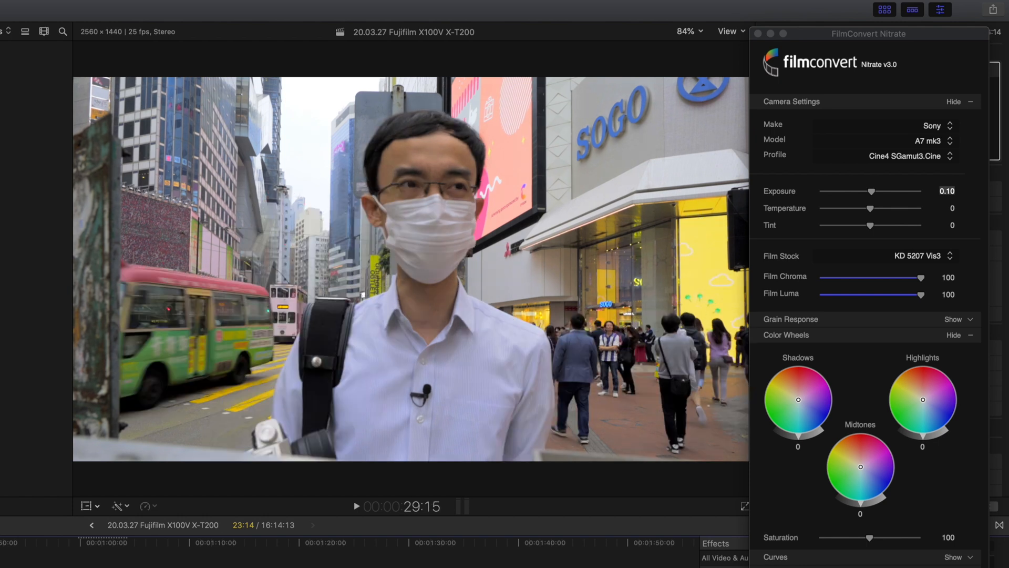
- Set the C0002 clip's FilmConvert exposure to 0.39 and shadows to 15, and adjust the lower and upper parts of its curve
{"action": "left_click_drag", "start_coordinate": [871, 192], "coordinate": [875, 196]}
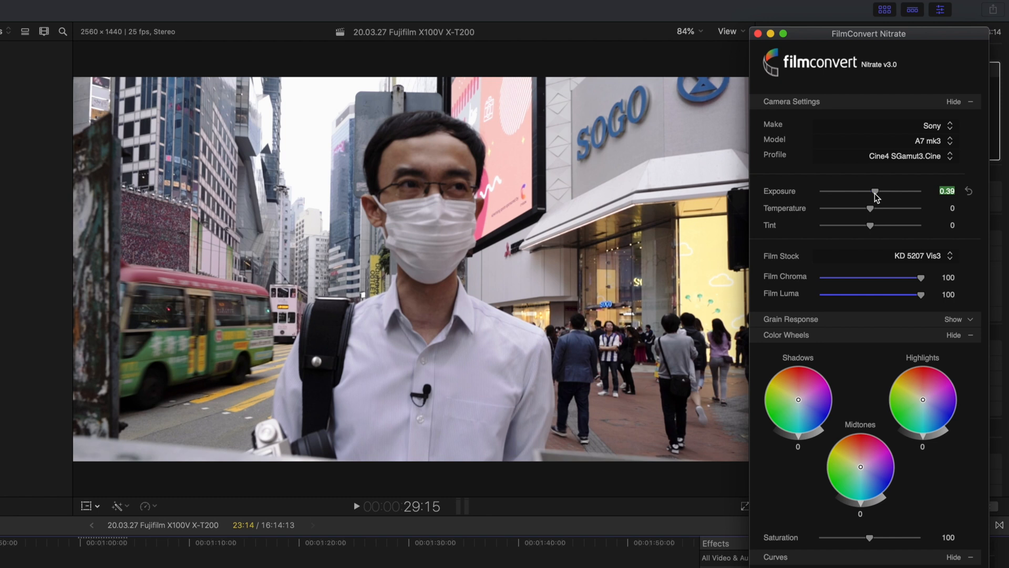
{"action": "left_click_drag", "start_coordinate": [795, 439], "coordinate": [803, 437]}
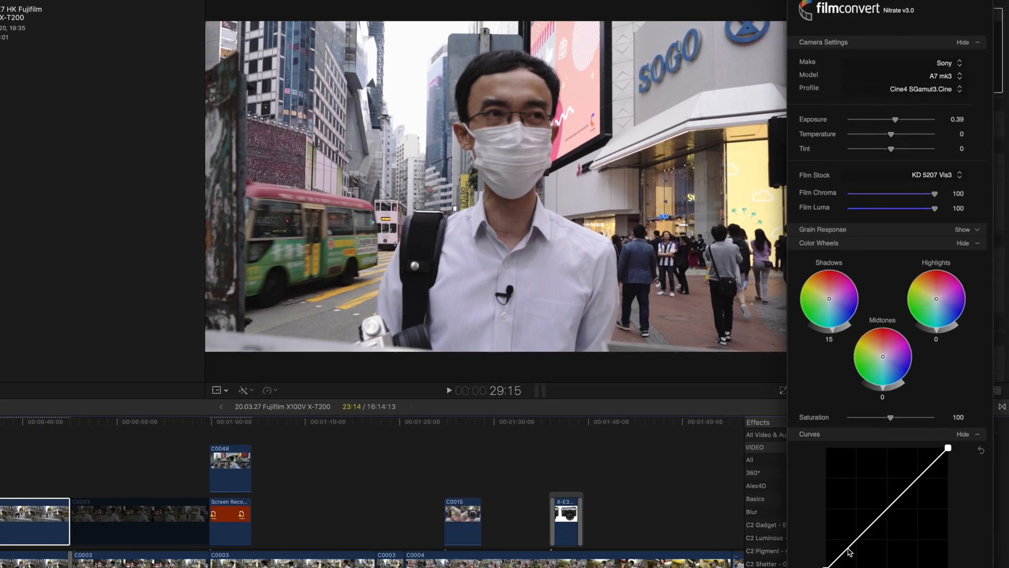
{"action": "left_click_drag", "start_coordinate": [850, 551], "coordinate": [846, 545]}
{"action": "left_click", "coordinate": [911, 465]}
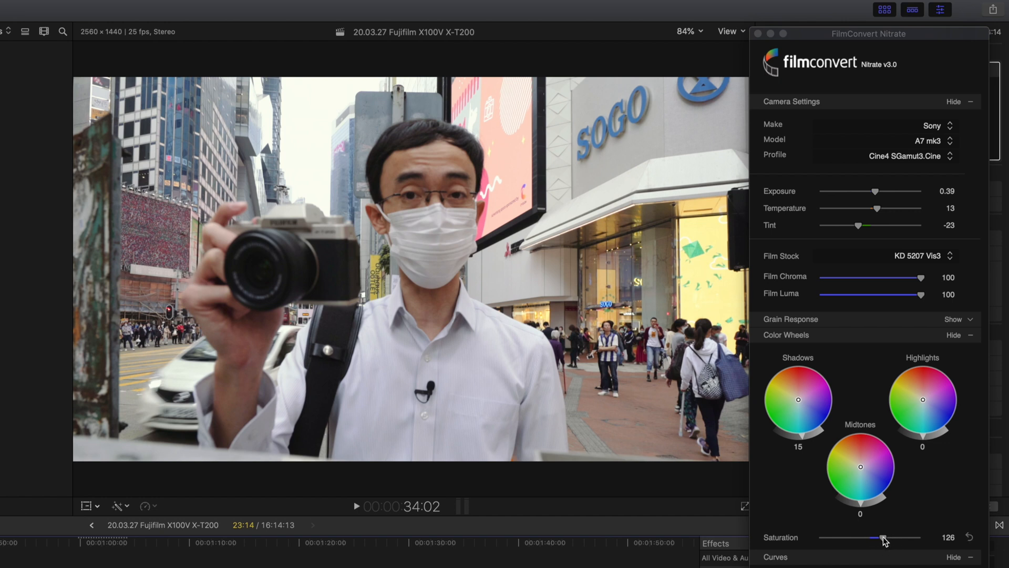
- Try a FilmConvert saturation of 165 on the C0002 clip and reset the saturation to its default
{"action": "left_click_drag", "start_coordinate": [884, 538], "coordinate": [903, 542]}
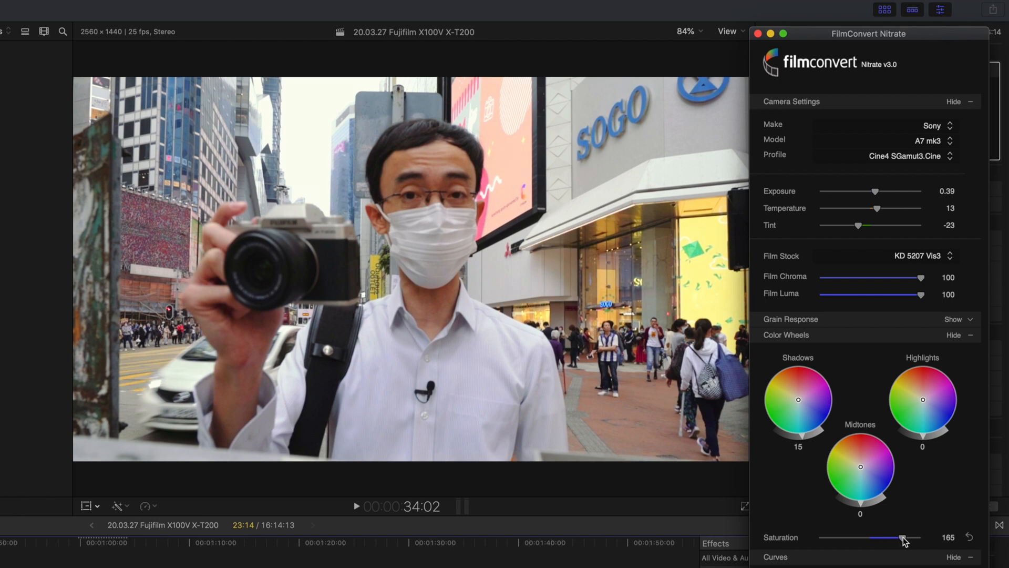
{"action": "left_click", "coordinate": [970, 537]}
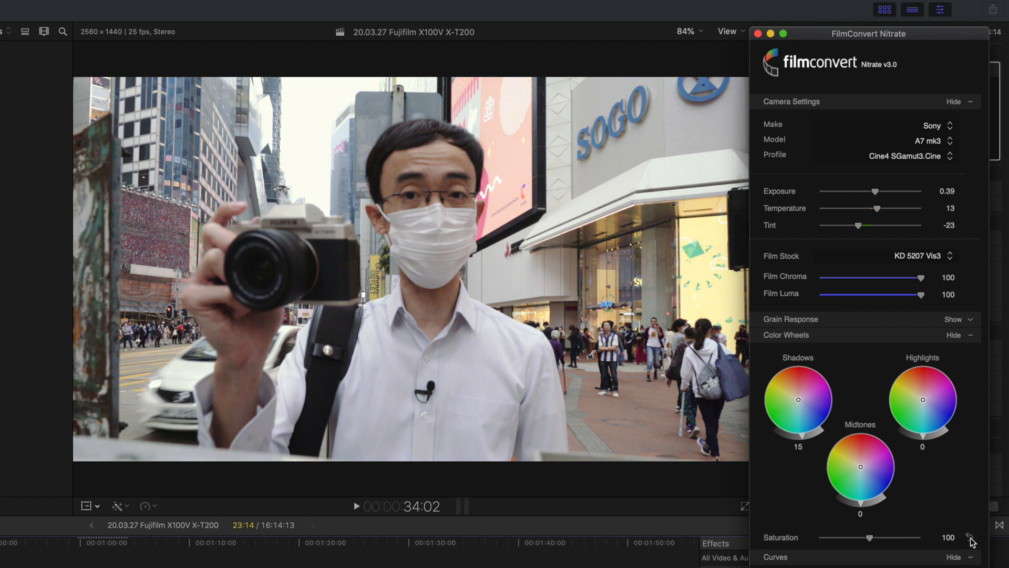
{"action": "left_click", "coordinate": [820, 356]}
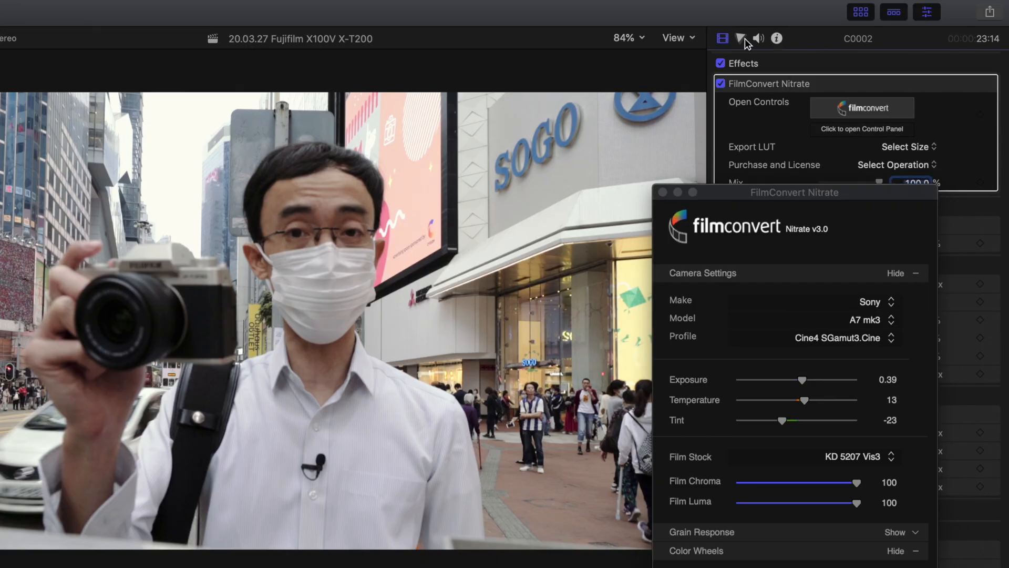
- Add a Color Curves correction to the C0002 clip and place it above the FilmConvert Nitrate effect
{"action": "left_click", "coordinate": [741, 38]}
{"action": "left_click", "coordinate": [795, 62]}
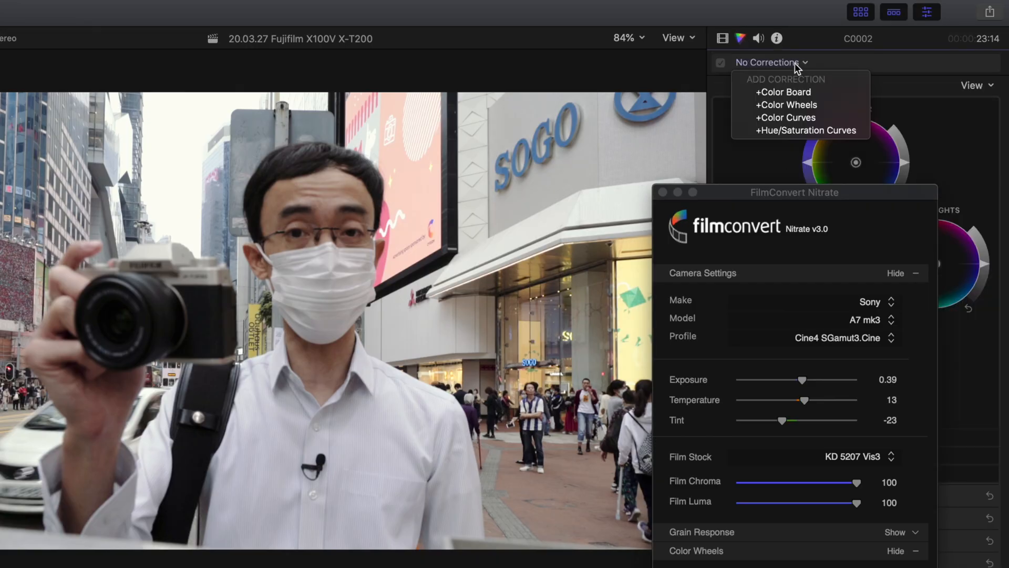
{"action": "left_click", "coordinate": [820, 118]}
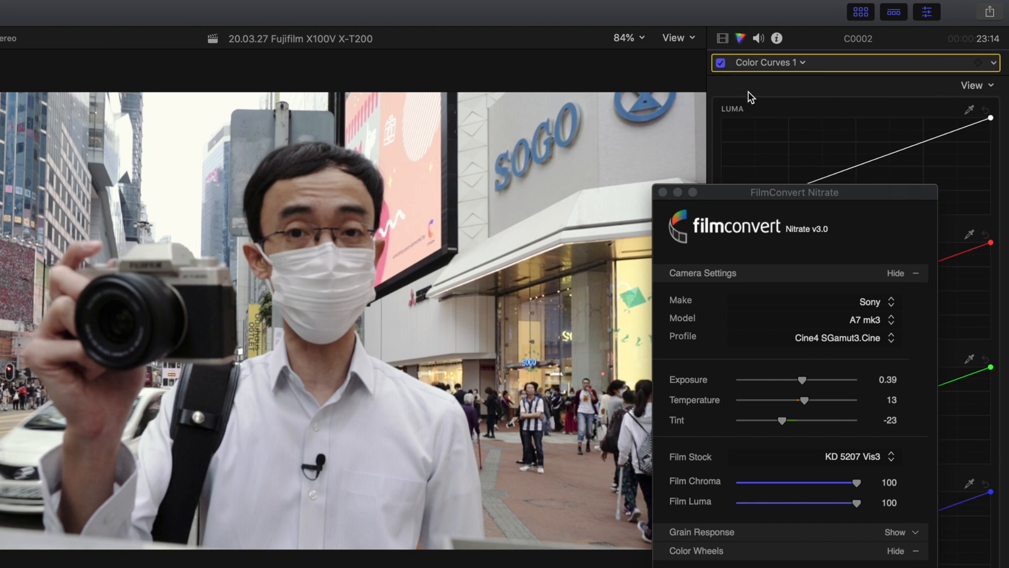
{"action": "left_click", "coordinate": [723, 39]}
{"action": "left_click_drag", "start_coordinate": [915, 200], "coordinate": [803, 88]}
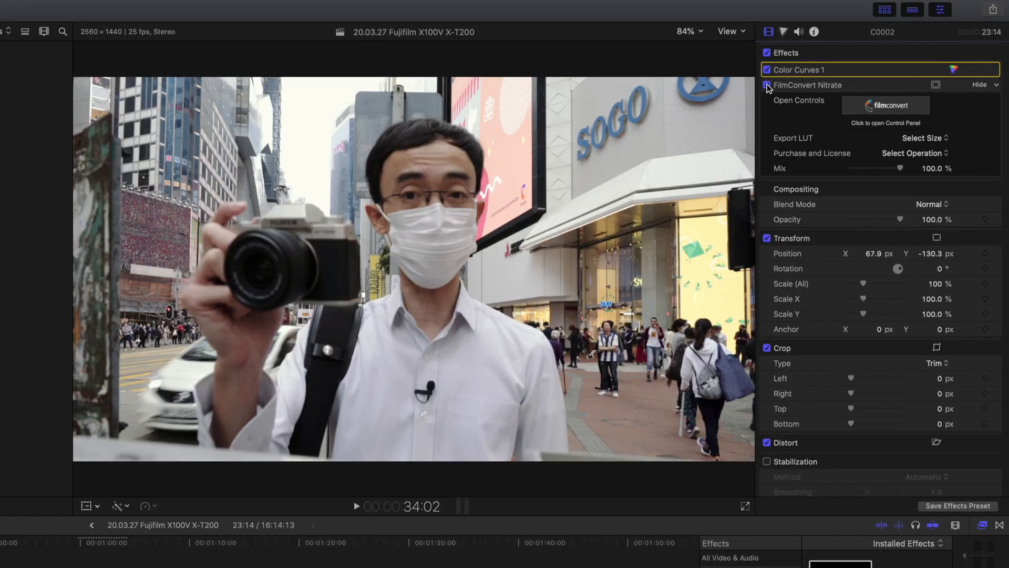
- Turn off FilmConvert Nitrate on the C0002 clip and raise the lower part of the Luma curve in Color Curves 1
{"action": "left_click", "coordinate": [720, 101]}
{"action": "left_click", "coordinate": [954, 70]}
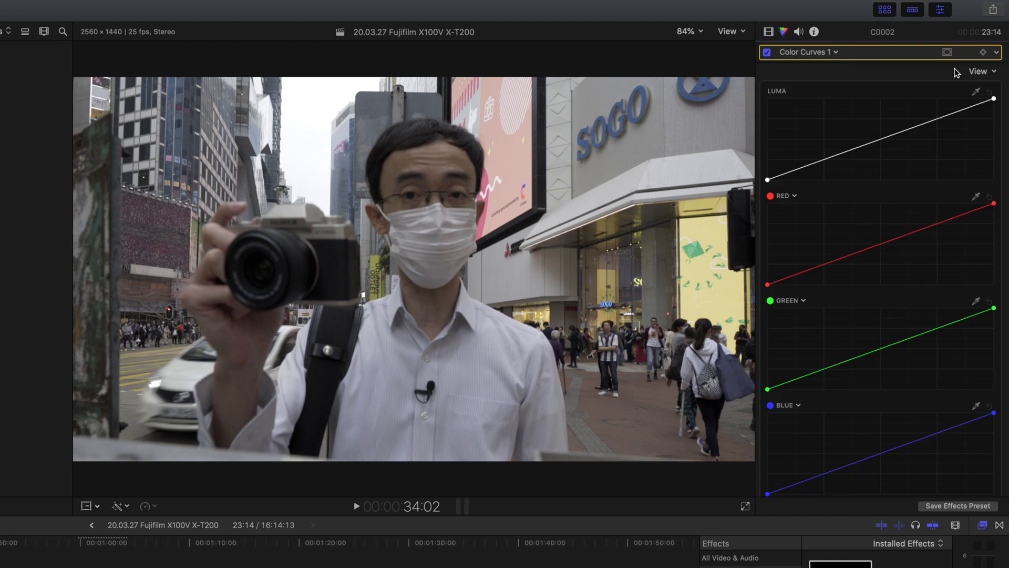
{"action": "left_click_drag", "start_coordinate": [798, 172], "coordinate": [809, 158]}
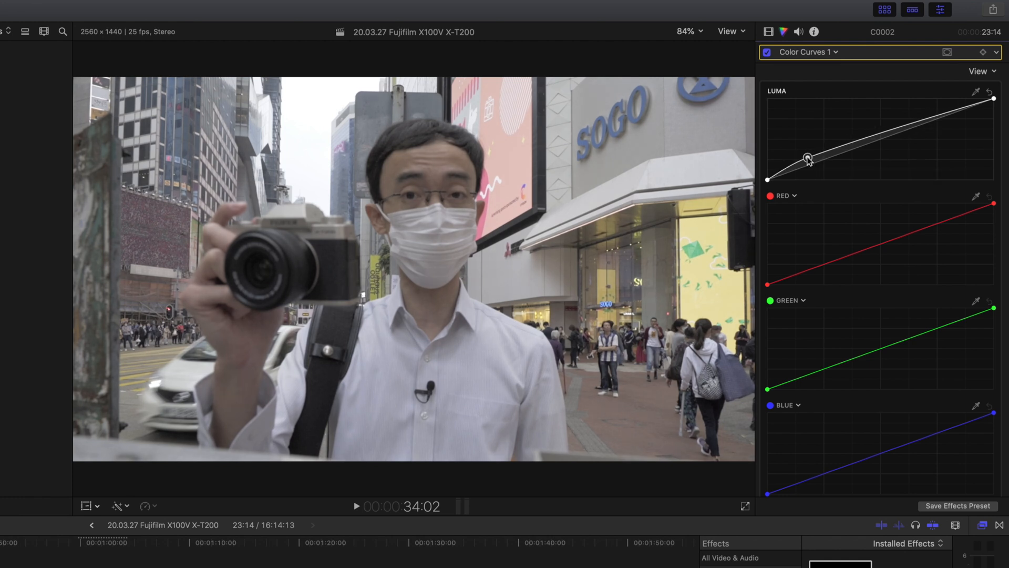
{"action": "left_click", "coordinate": [807, 52]}
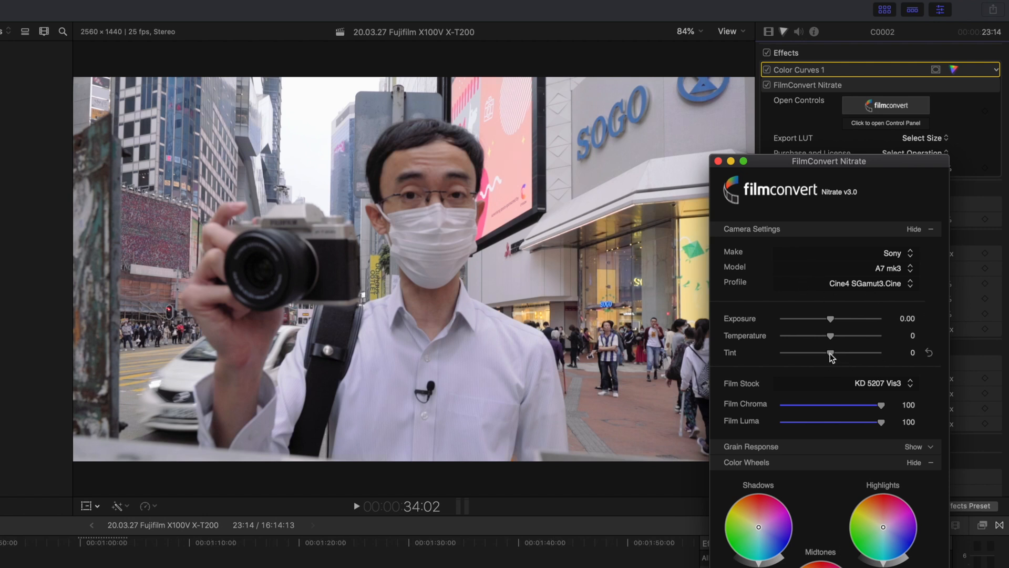
- Set the C0002 clip's FilmConvert temperature to 3, tint to -17 and saturation to 133
{"action": "left_click_drag", "start_coordinate": [831, 353], "coordinate": [822, 353]}
{"action": "left_click", "coordinate": [832, 335]}
{"action": "left_click_drag", "start_coordinate": [821, 161], "coordinate": [857, 149]}
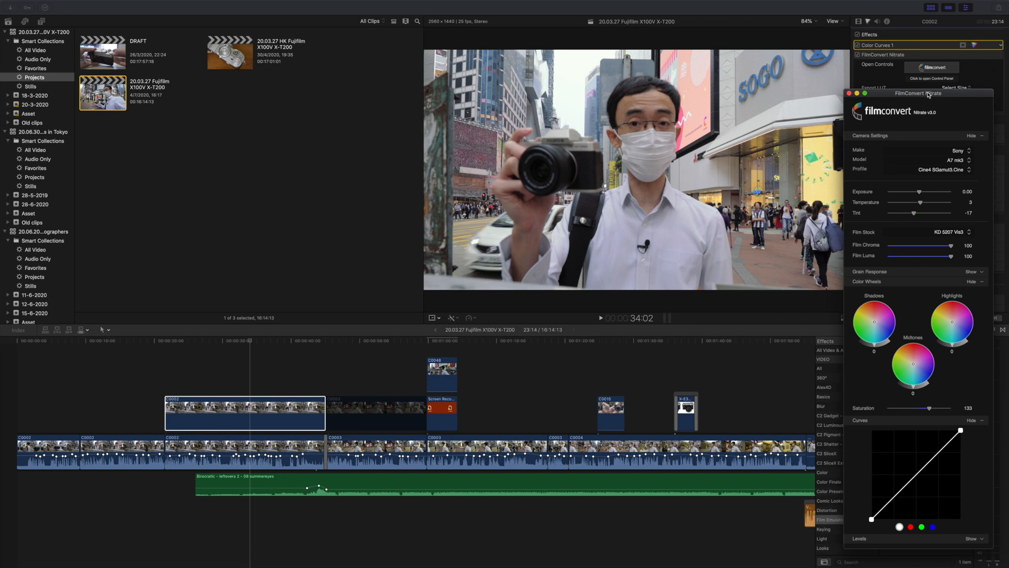
{"action": "left_click_drag", "start_coordinate": [914, 95], "coordinate": [897, 67]}
{"action": "left_click", "coordinate": [949, 245]}
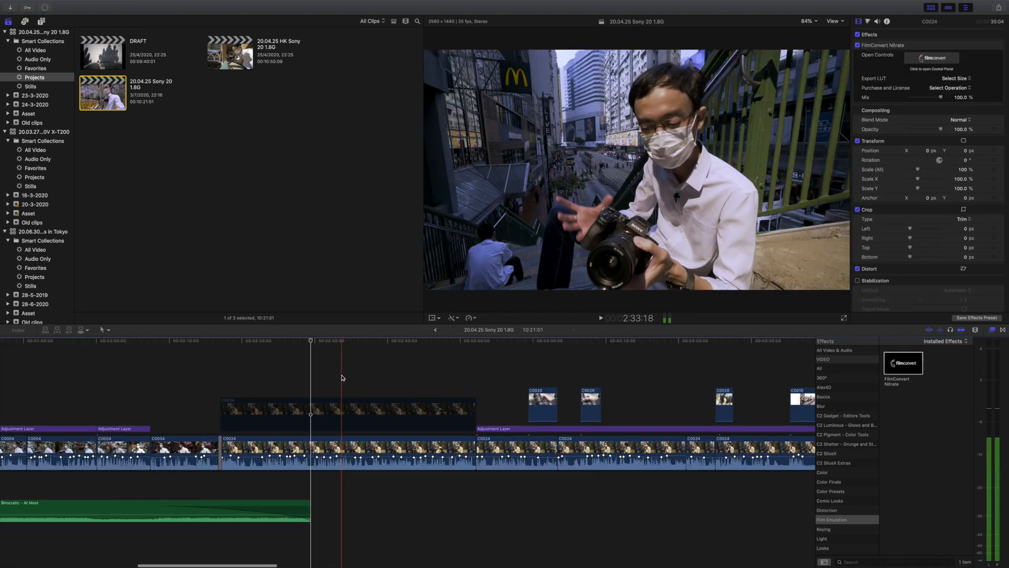
- In the 20.04.25 Sony 20 1.8G project, compare the two C0024 clip versions with their effects switched off and on
{"action": "left_click", "coordinate": [342, 378]}
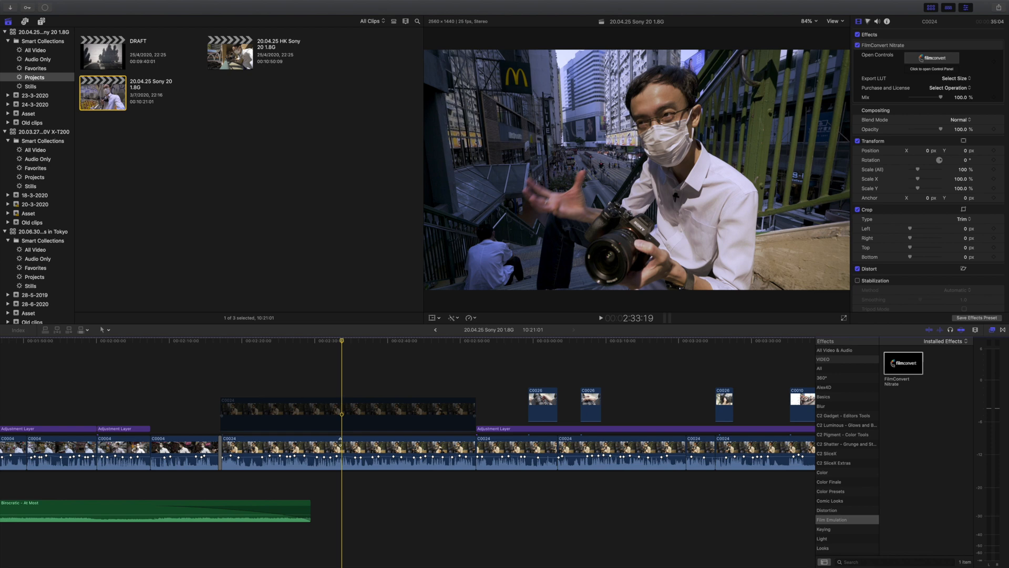
{"action": "left_click", "coordinate": [365, 444]}
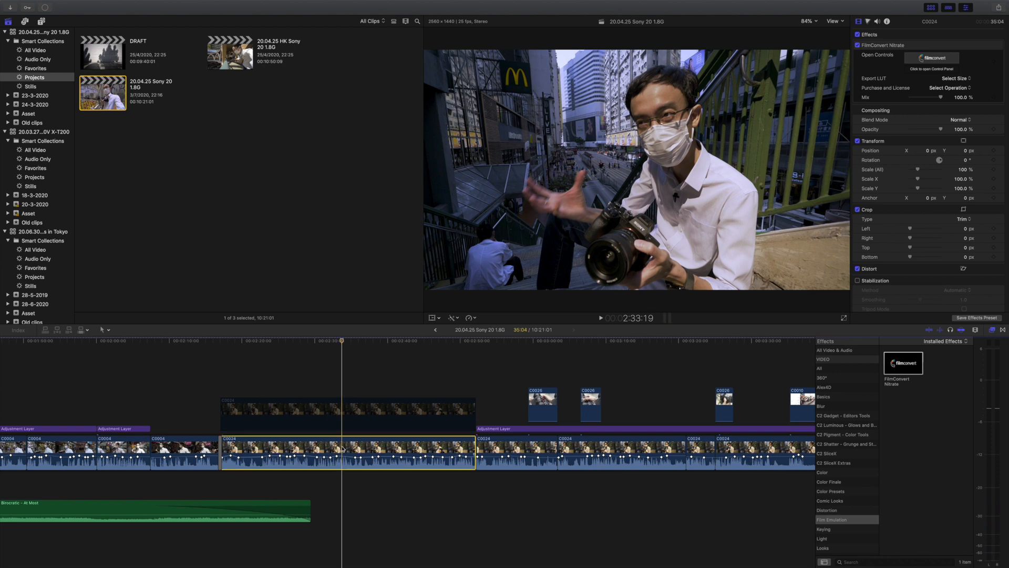
{"action": "left_click", "coordinate": [858, 35]}
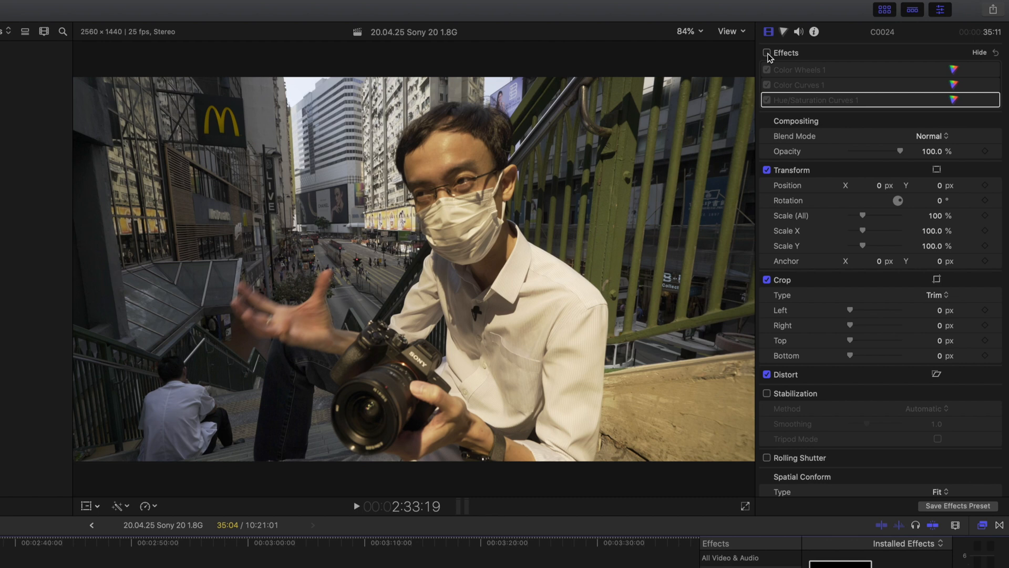
{"action": "left_click", "coordinate": [766, 53]}
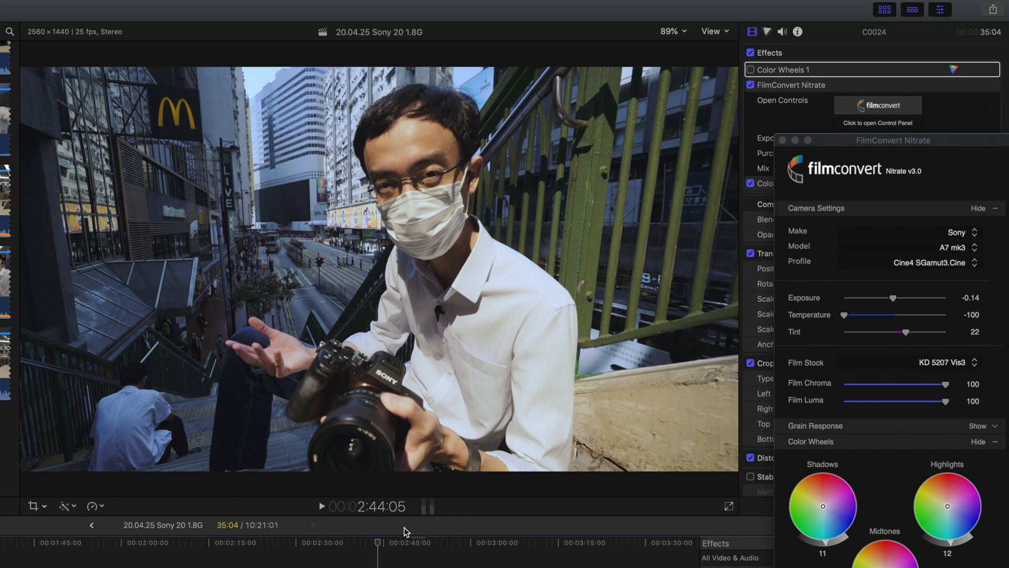
- View other moments of the graded C0024 clip, and select the Z Cam clip in the 20.06.20 Filmmaking tips for Photographers project
{"action": "left_click", "coordinate": [364, 565]}
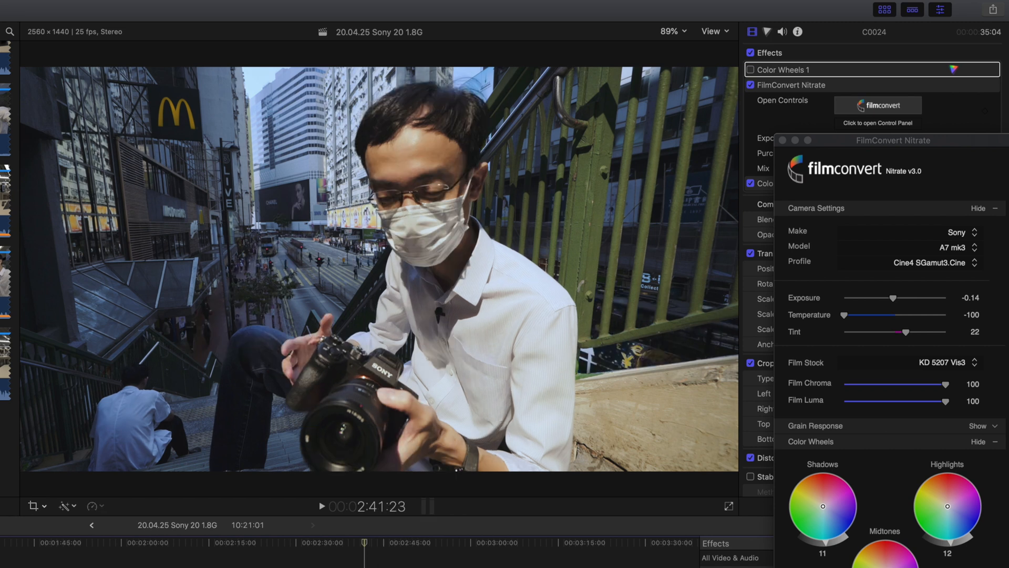
{"action": "left_click", "coordinate": [342, 560]}
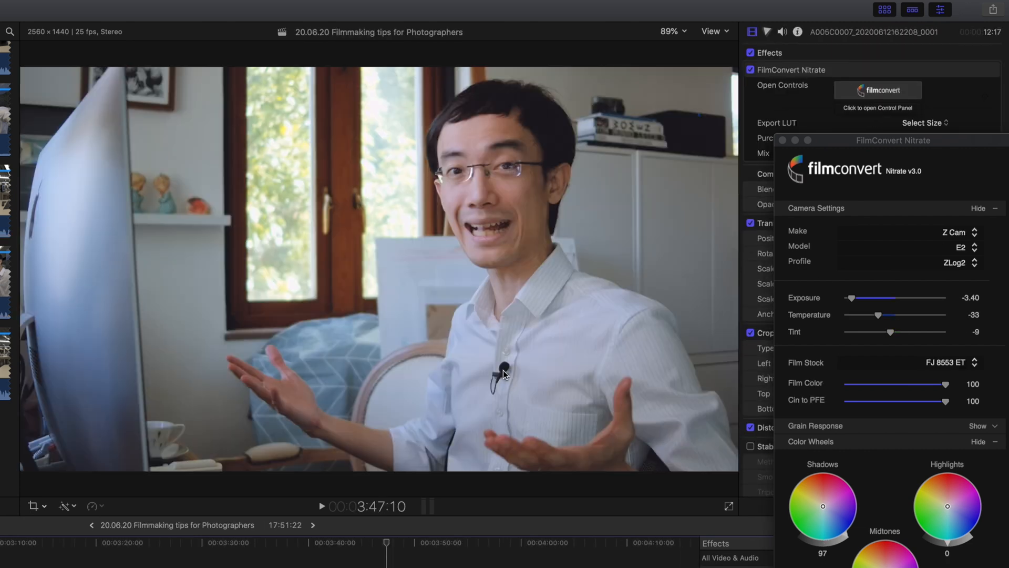
{"action": "left_click", "coordinate": [379, 567]}
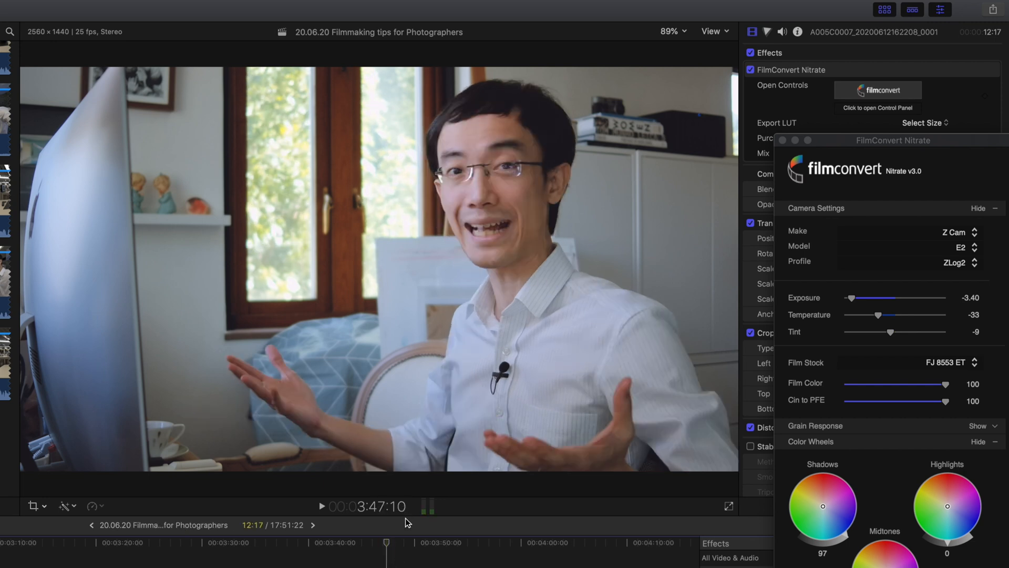